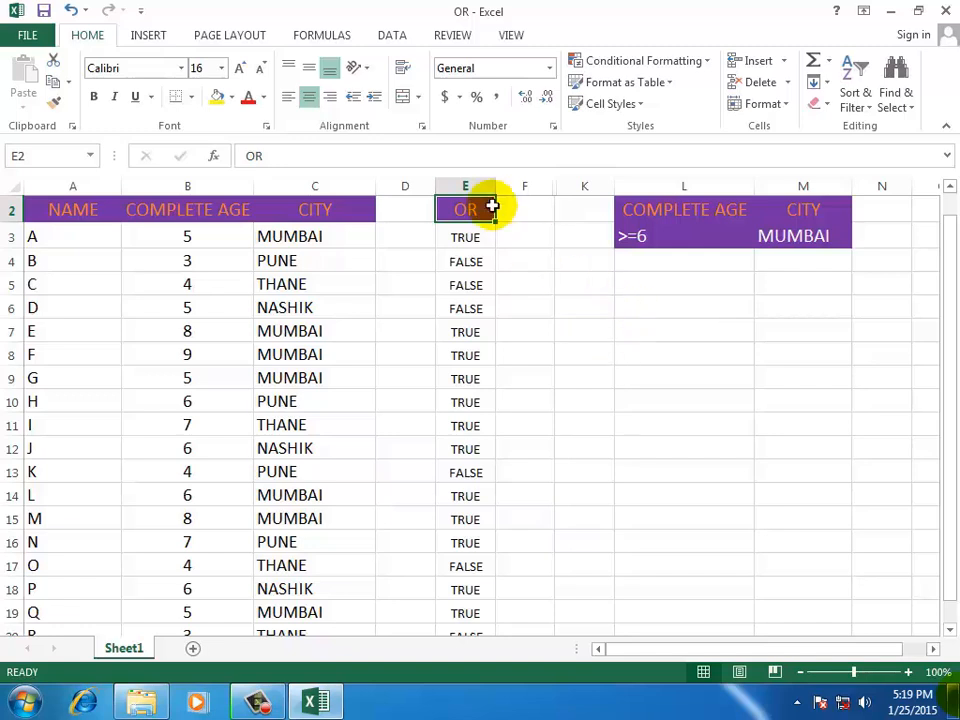
Examine the OR formulas in E3 and E4, the name, age and city headers, and the first city entries in C3 to C6
{"action": "left_click", "coordinate": [455, 233]}
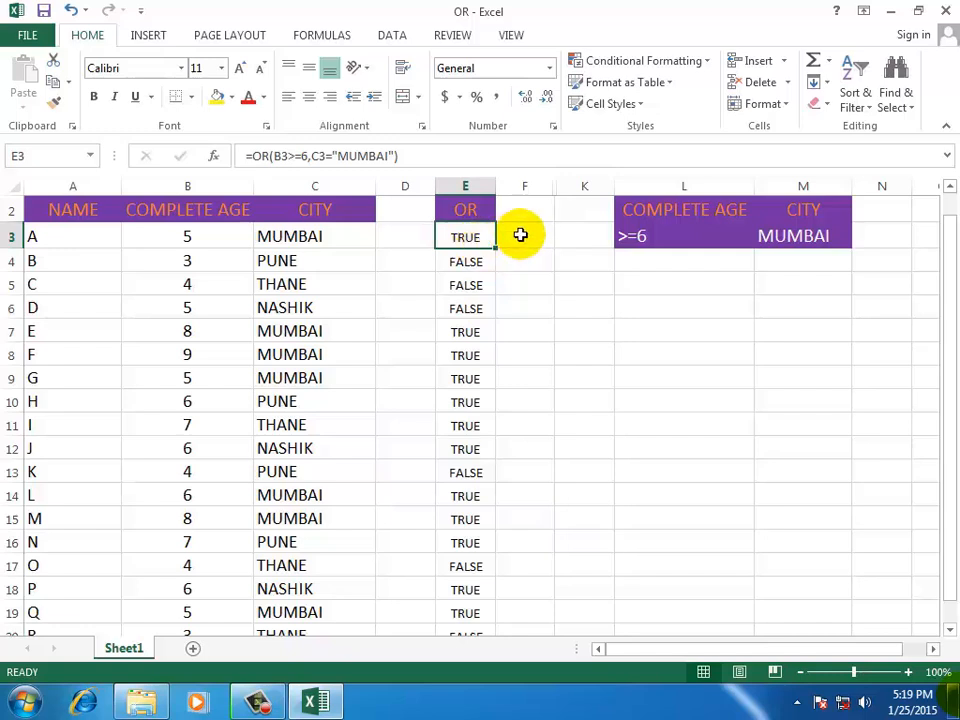
{"action": "left_click", "coordinate": [473, 261]}
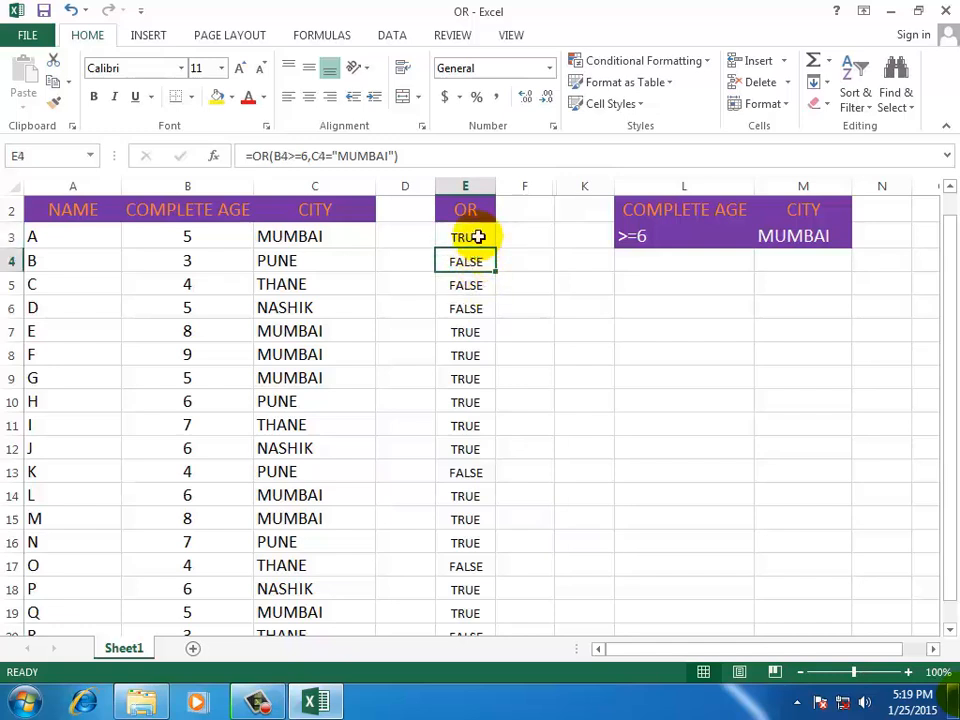
{"action": "left_click", "coordinate": [478, 235]}
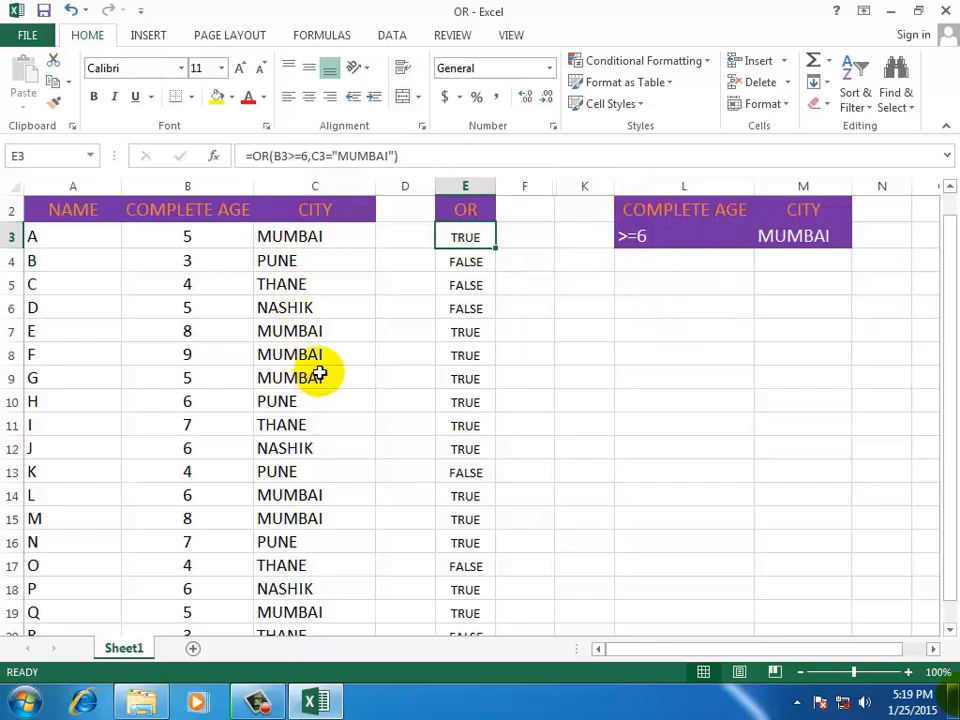
{"action": "left_click", "coordinate": [49, 201]}
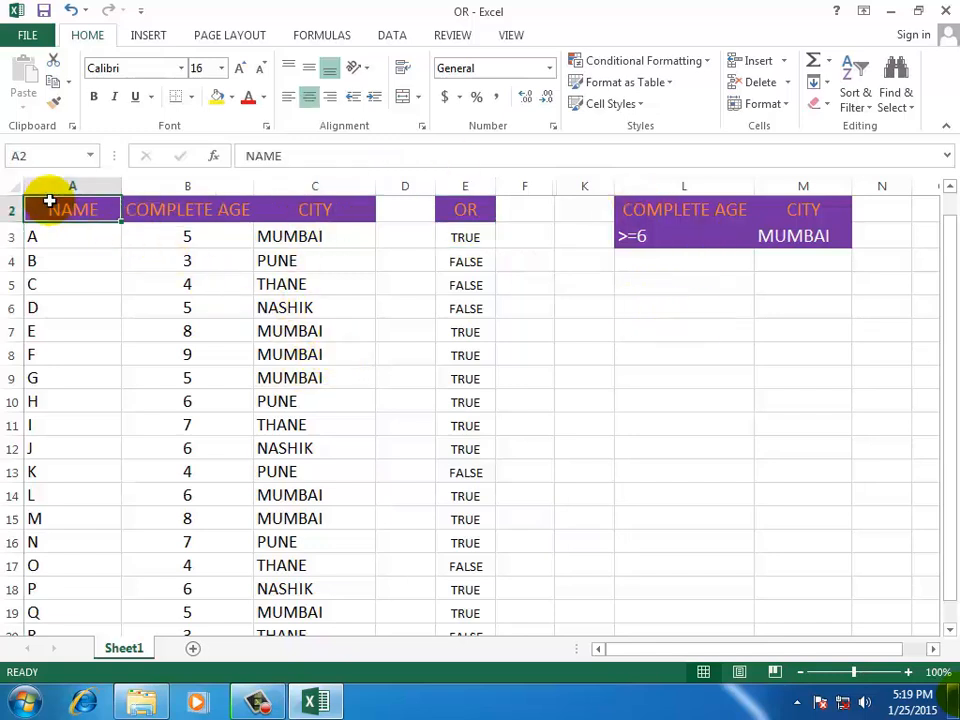
{"action": "key", "text": "Right"}
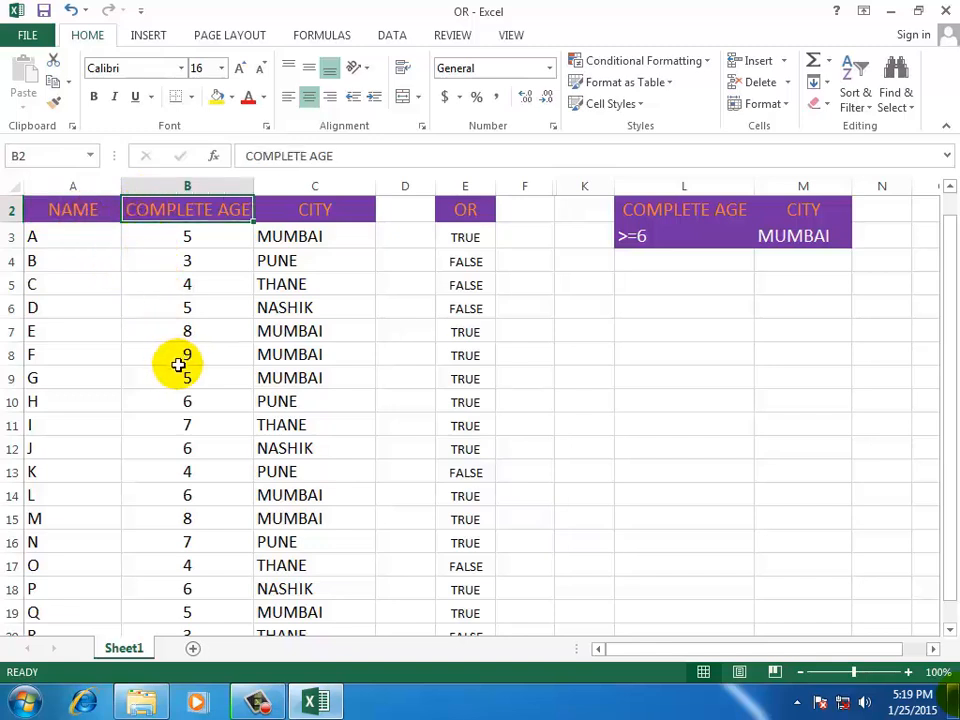
{"action": "left_click", "coordinate": [294, 208]}
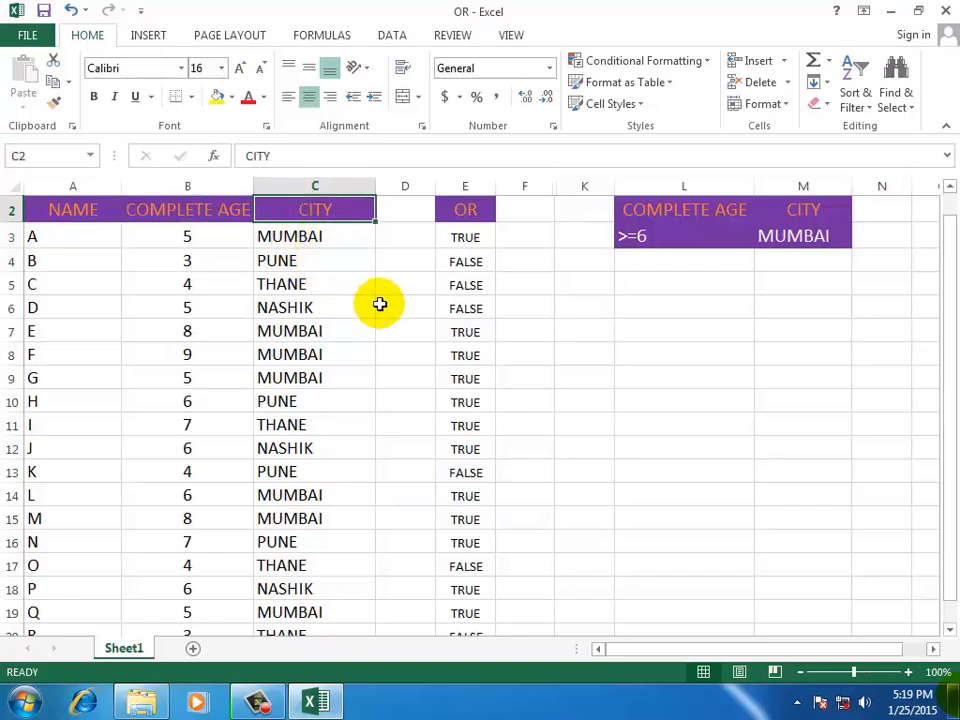
{"action": "left_click", "coordinate": [308, 240]}
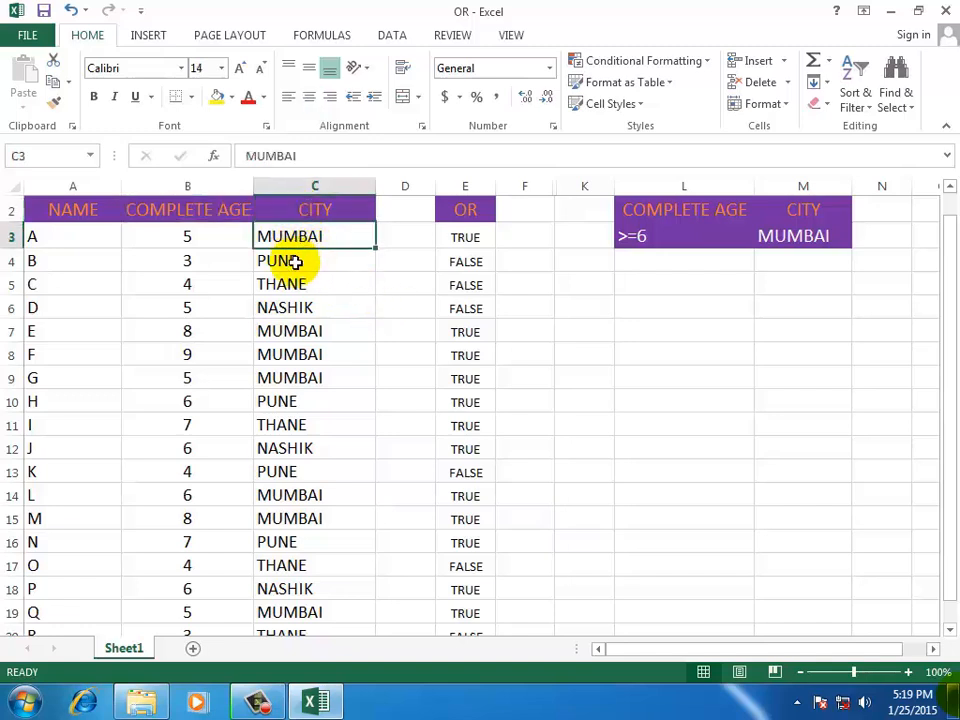
{"action": "left_click", "coordinate": [295, 261]}
{"action": "left_click", "coordinate": [291, 284]}
{"action": "left_click", "coordinate": [296, 308]}
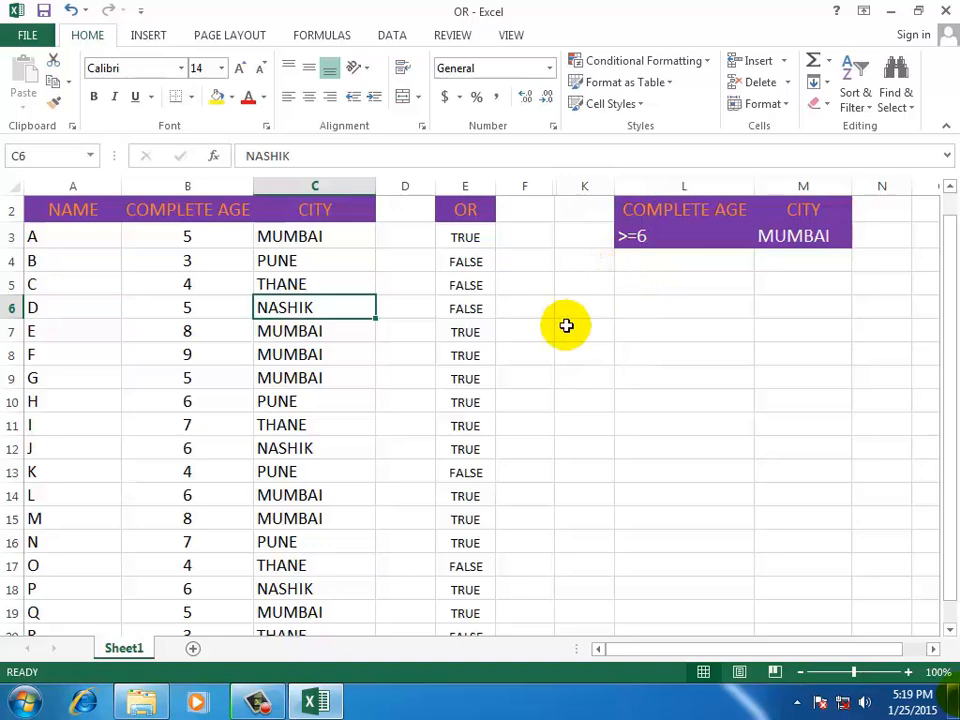
Review the criteria table in L2:M3, comparing the complete-age condition with the city condition
{"action": "left_click", "coordinate": [632, 215]}
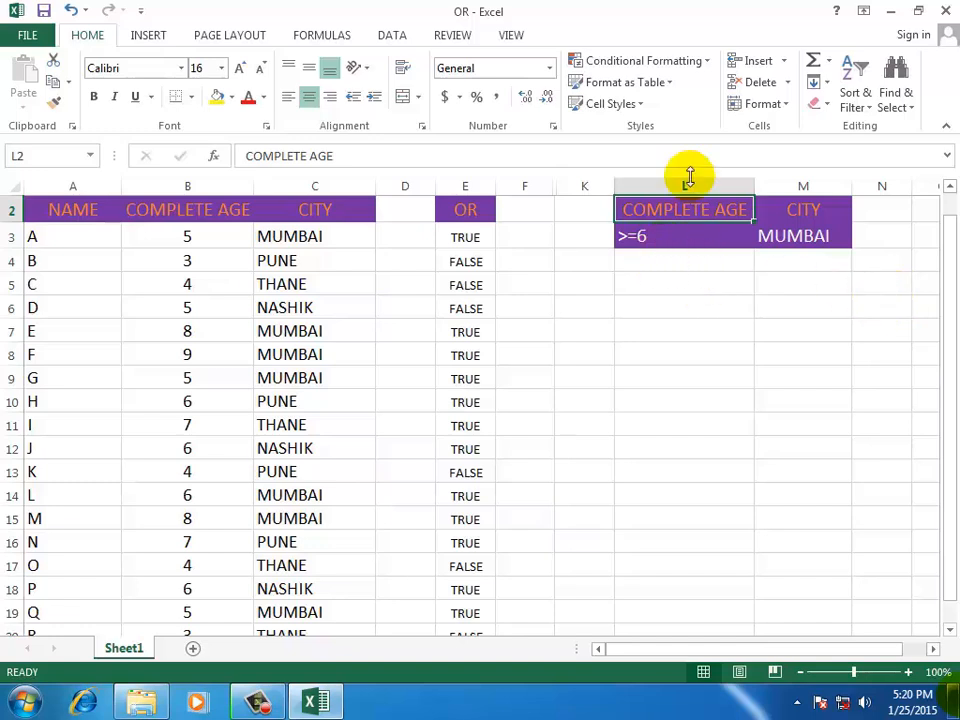
{"action": "left_click", "coordinate": [806, 212]}
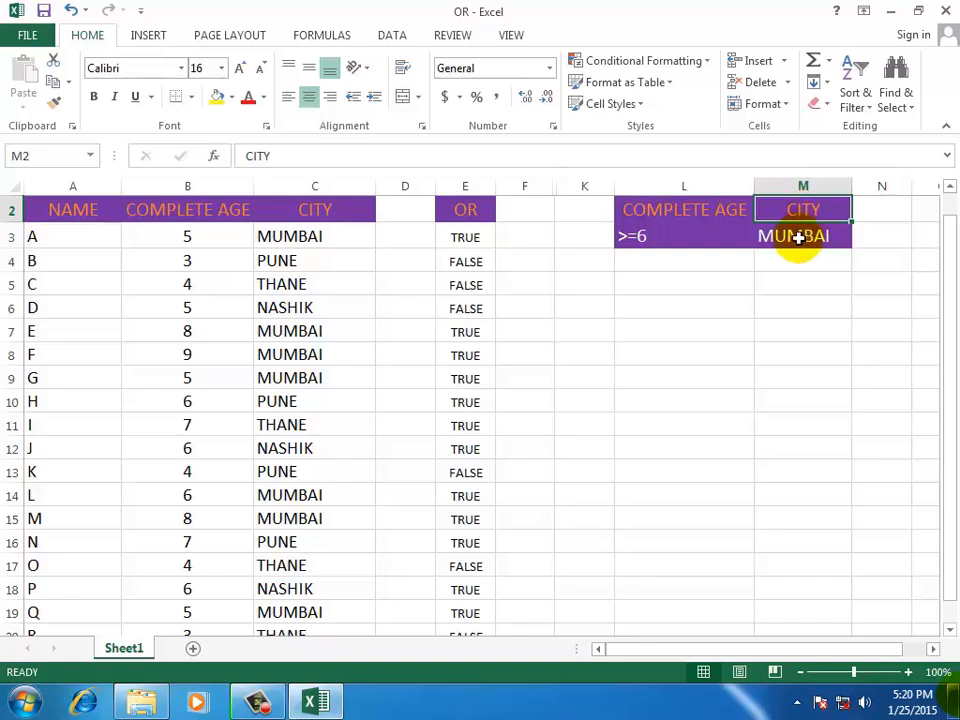
{"action": "left_click", "coordinate": [793, 243]}
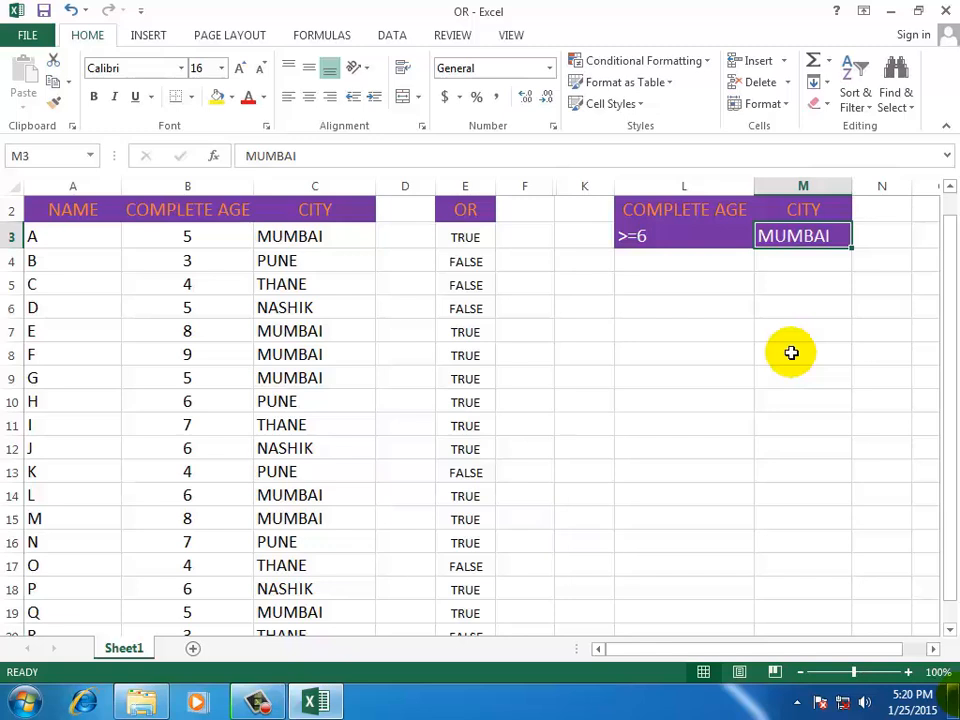
{"action": "left_click", "coordinate": [692, 226]}
{"action": "left_click", "coordinate": [761, 229]}
{"action": "left_click", "coordinate": [644, 237]}
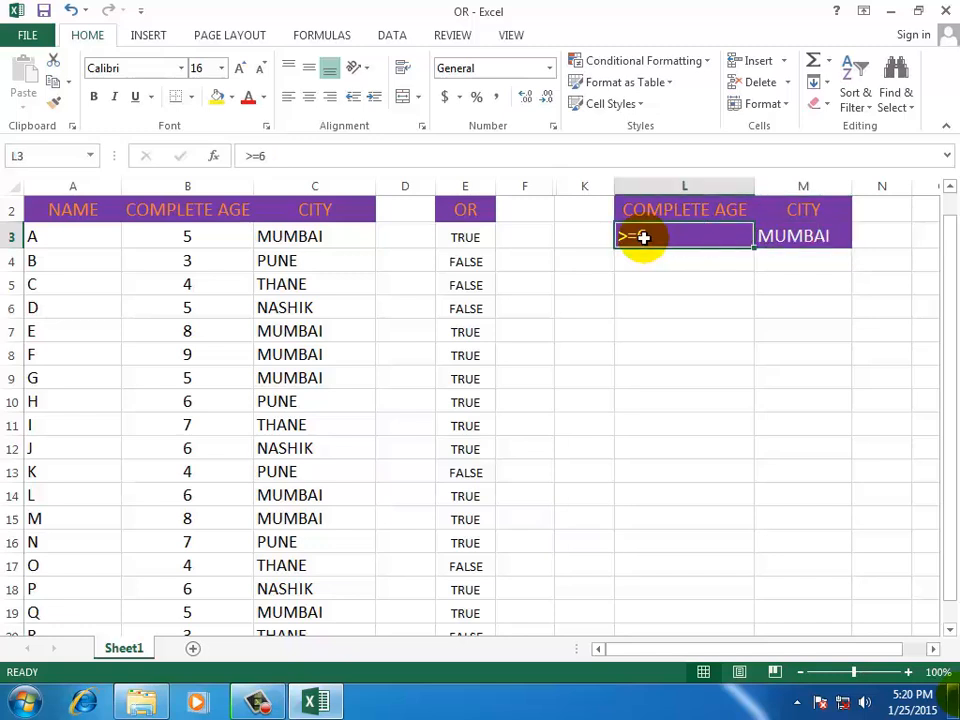
{"action": "left_click", "coordinate": [815, 237]}
{"action": "left_click", "coordinate": [676, 237]}
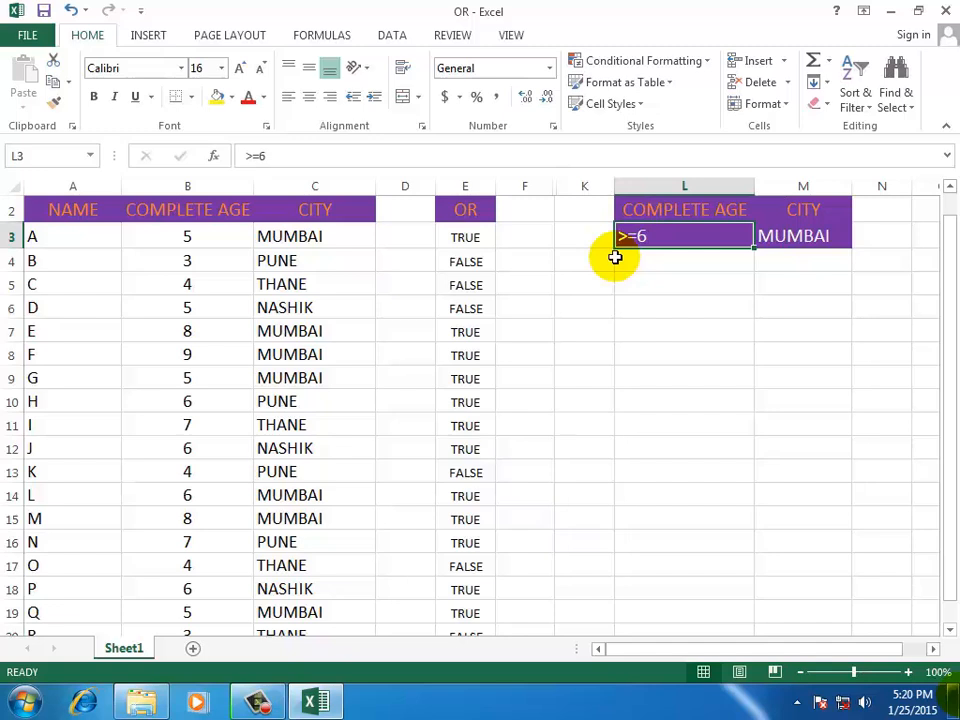
{"action": "left_click", "coordinate": [662, 261]}
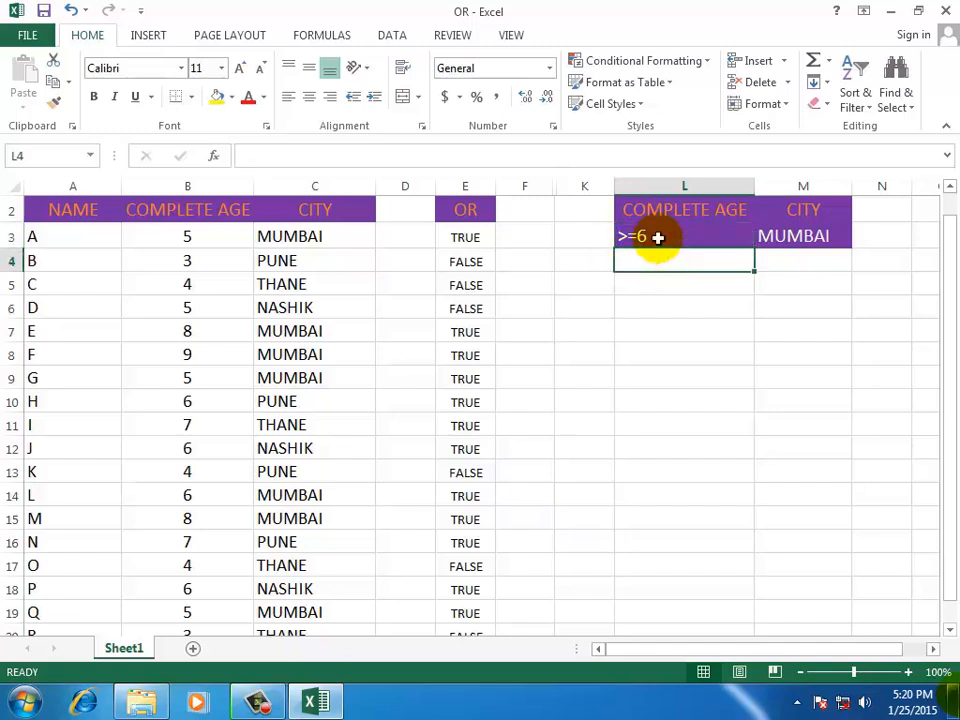
{"action": "left_click", "coordinate": [665, 237]}
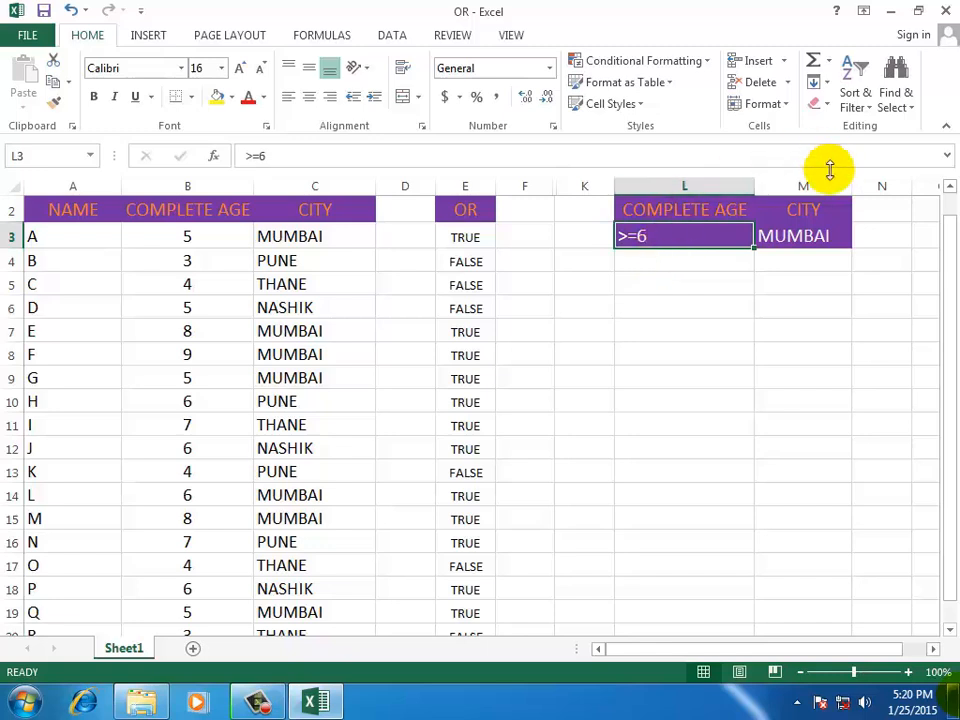
{"action": "left_click", "coordinate": [796, 244]}
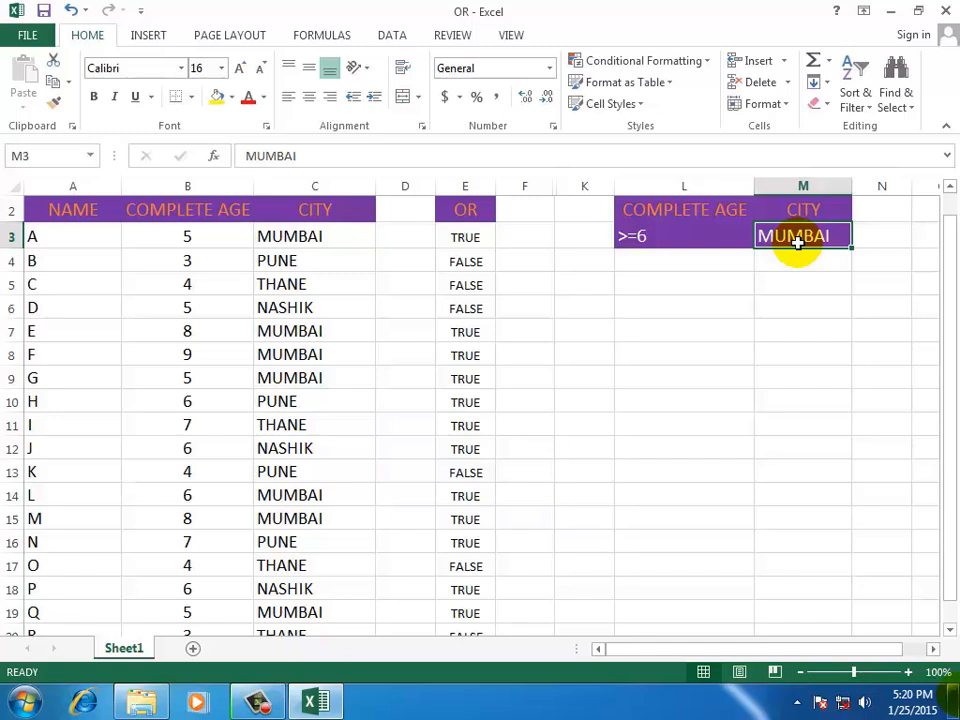
{"action": "left_click", "coordinate": [666, 230]}
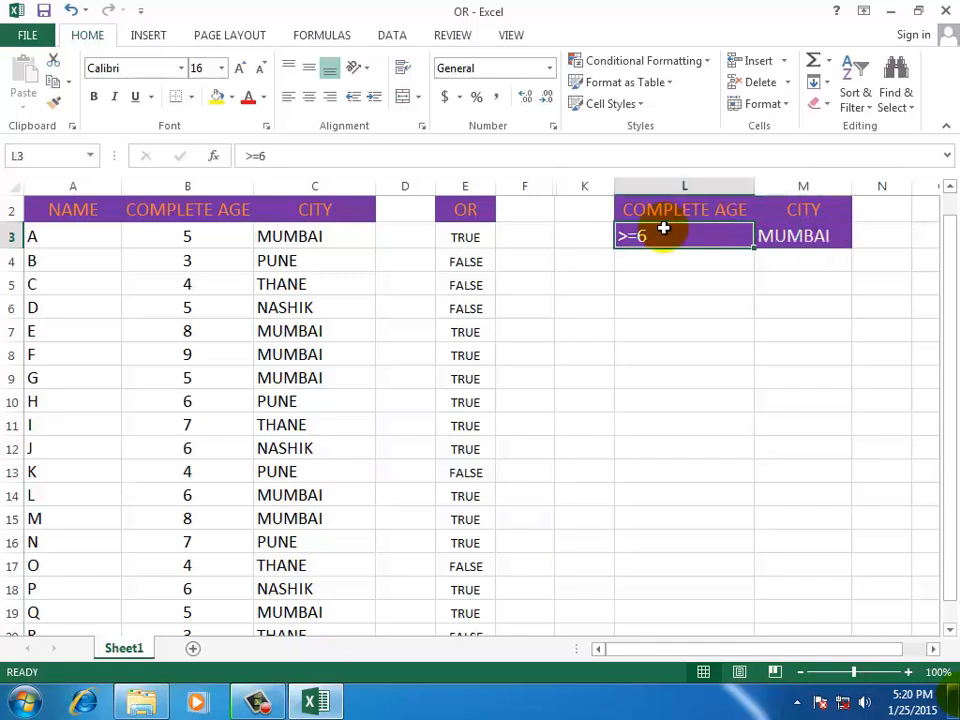
{"action": "left_click", "coordinate": [811, 232]}
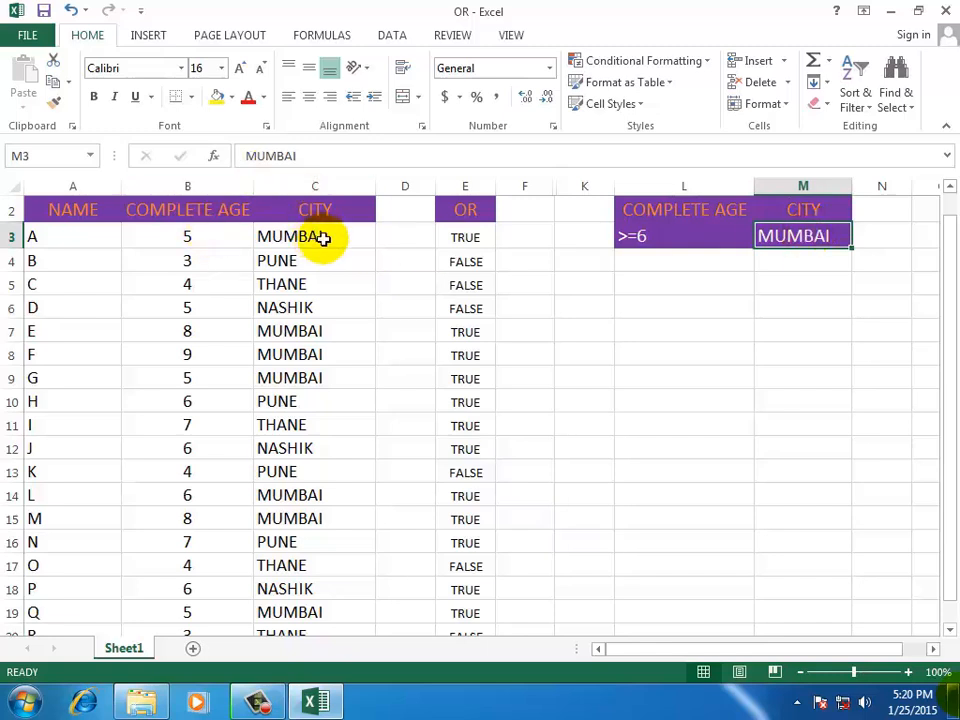
{"action": "left_click", "coordinate": [524, 237]}
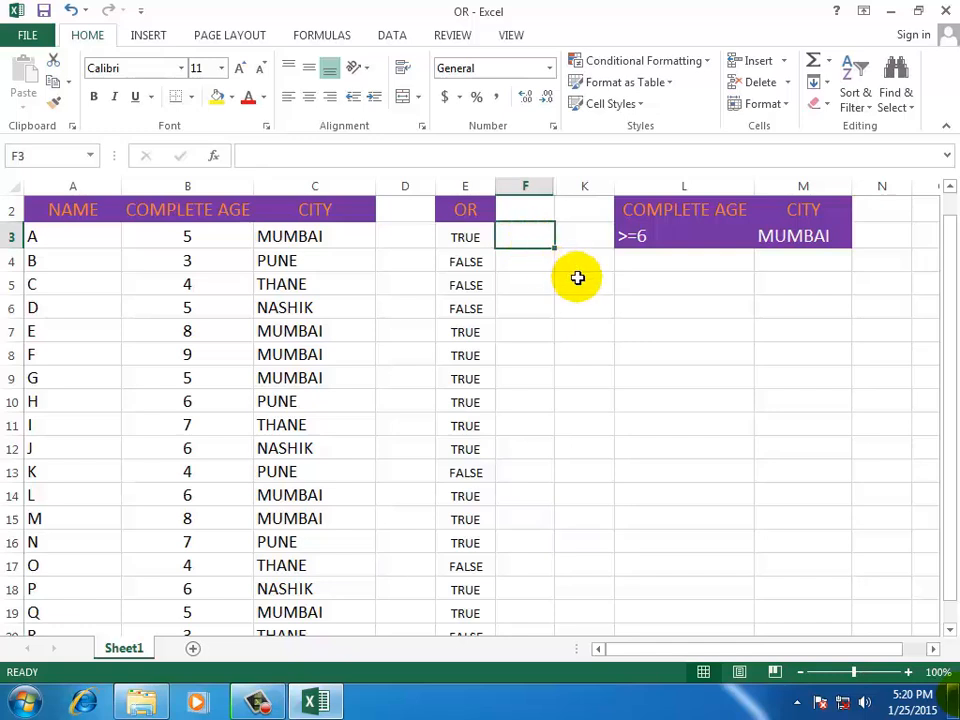
{"action": "type", "text": "="}
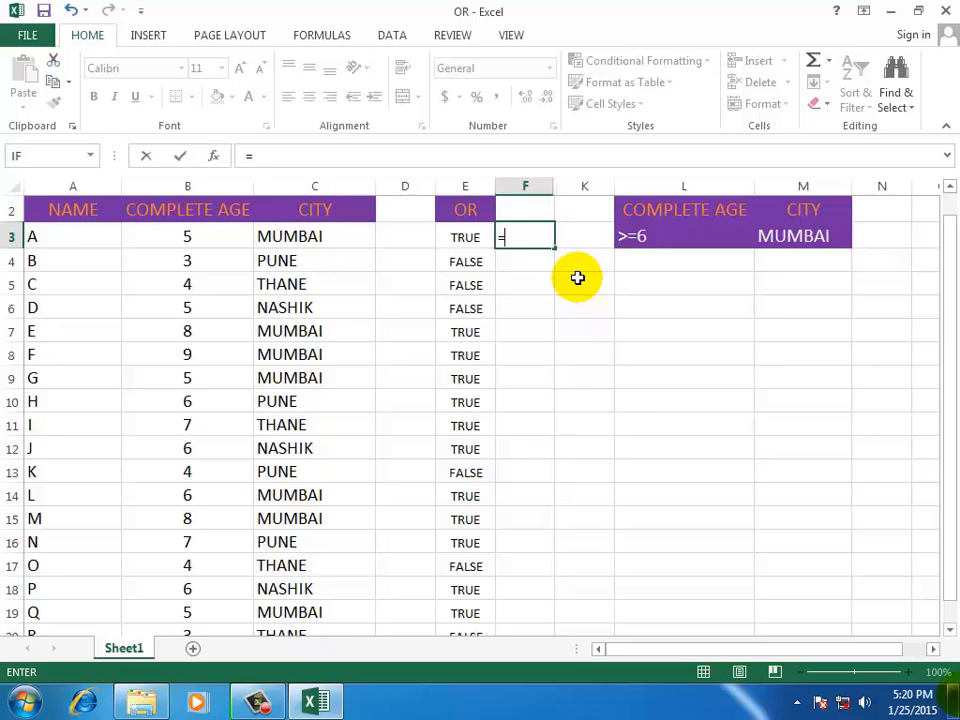
{"action": "type", "text": "OR"}
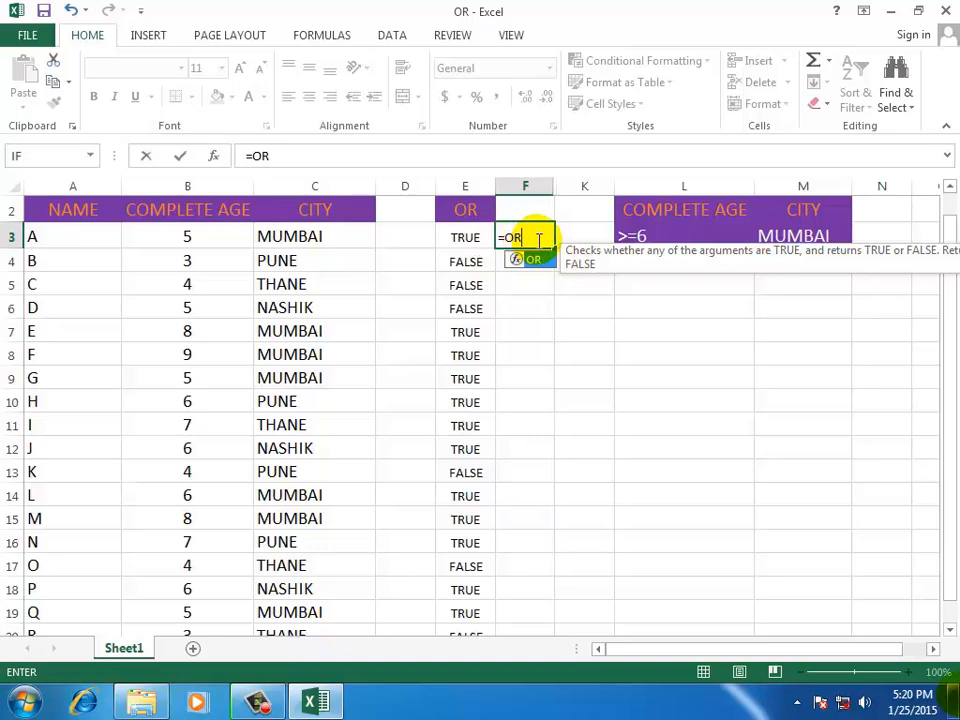
{"action": "type", "text": "("}
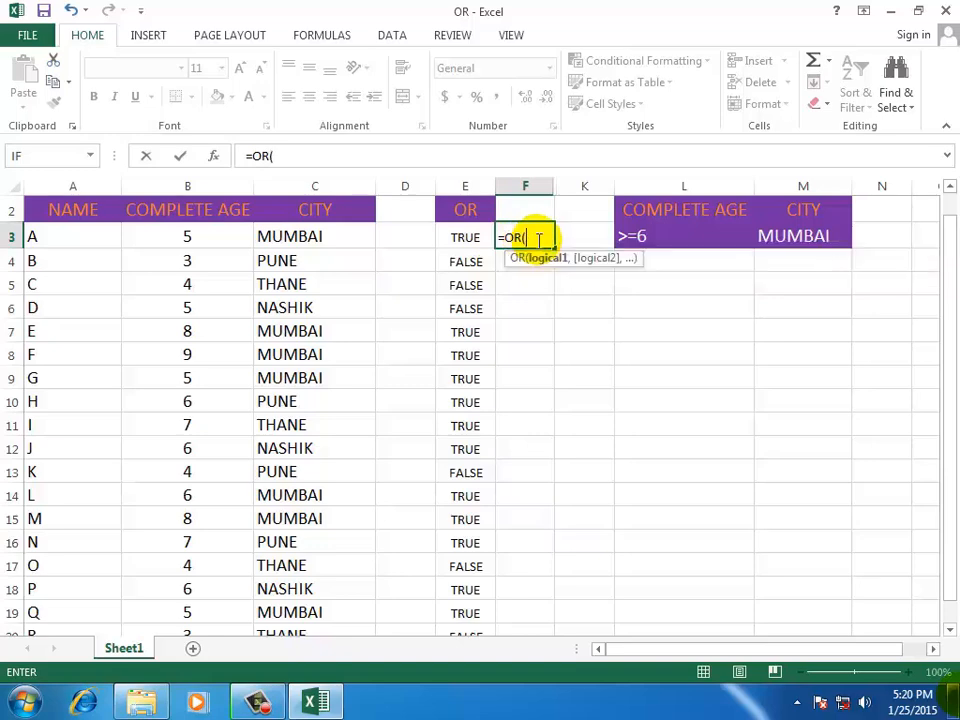
{"action": "key", "text": "Escape"}
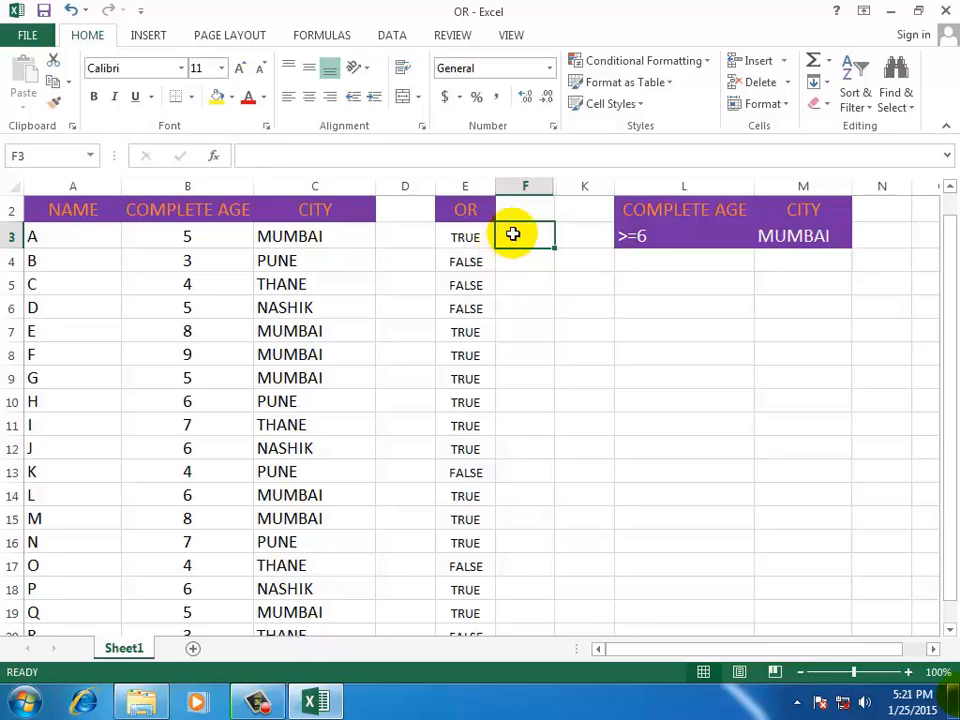
Enlarge the font size of the empty cell F3 to 28
{"action": "left_click", "coordinate": [240, 68]}
{"action": "left_click", "coordinate": [240, 68]}
{"action": "left_click", "coordinate": [240, 68]}
{"action": "left_click", "coordinate": [240, 68]}
{"action": "left_click", "coordinate": [240, 68]}
{"action": "left_click", "coordinate": [240, 68]}
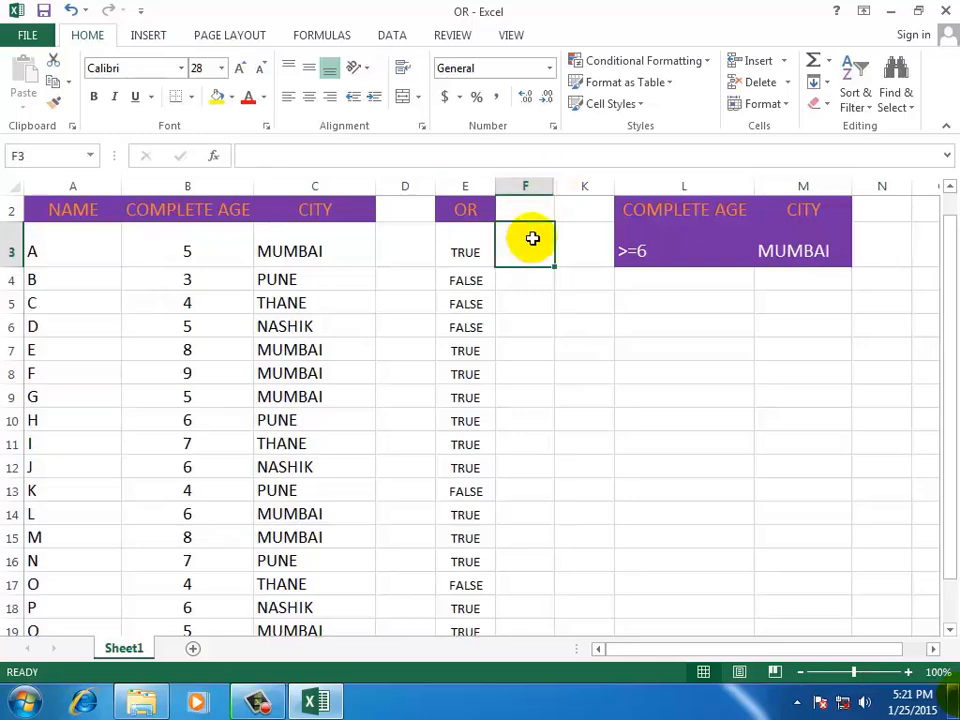
Enter the formula =OR(B3>=6,C3="MUMBAI") in cell F3
{"action": "type", "text": "=OR"}
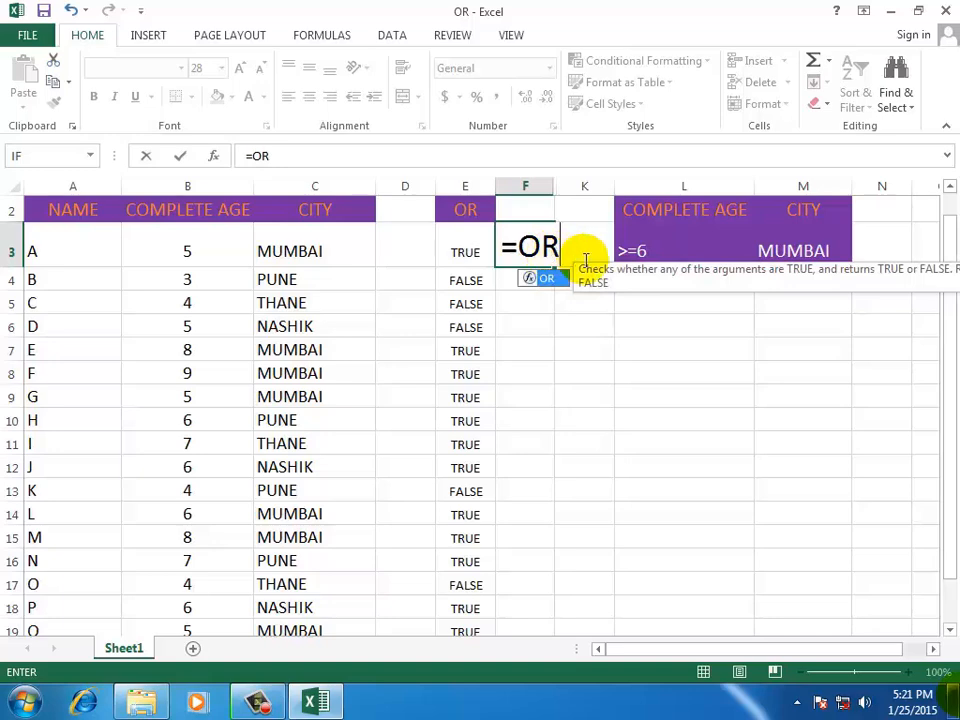
{"action": "type", "text": "("}
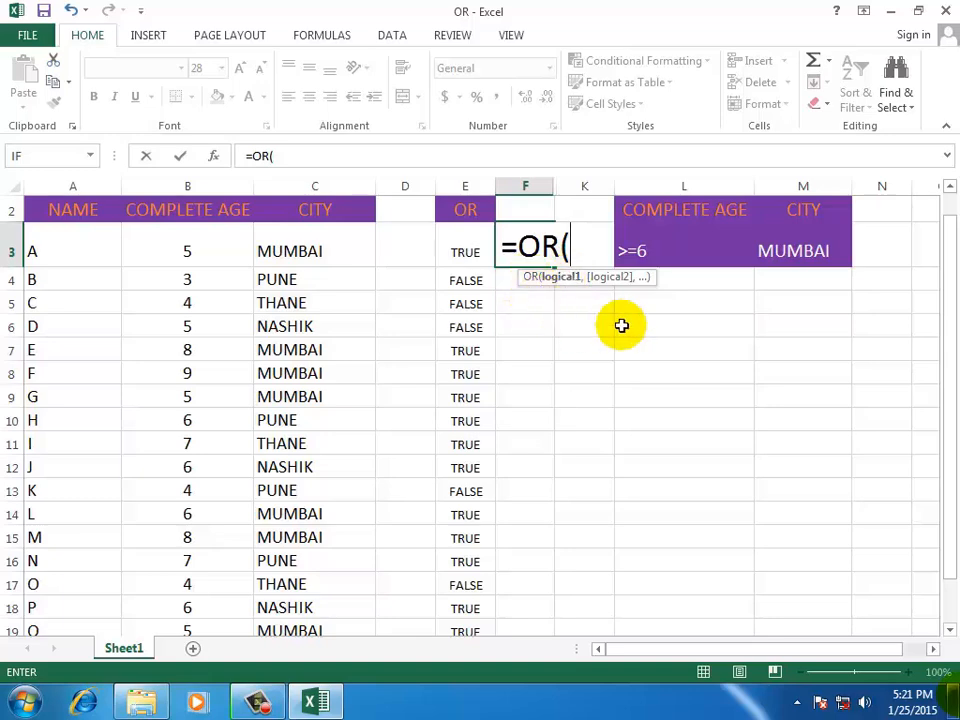
{"action": "left_click", "coordinate": [181, 248]}
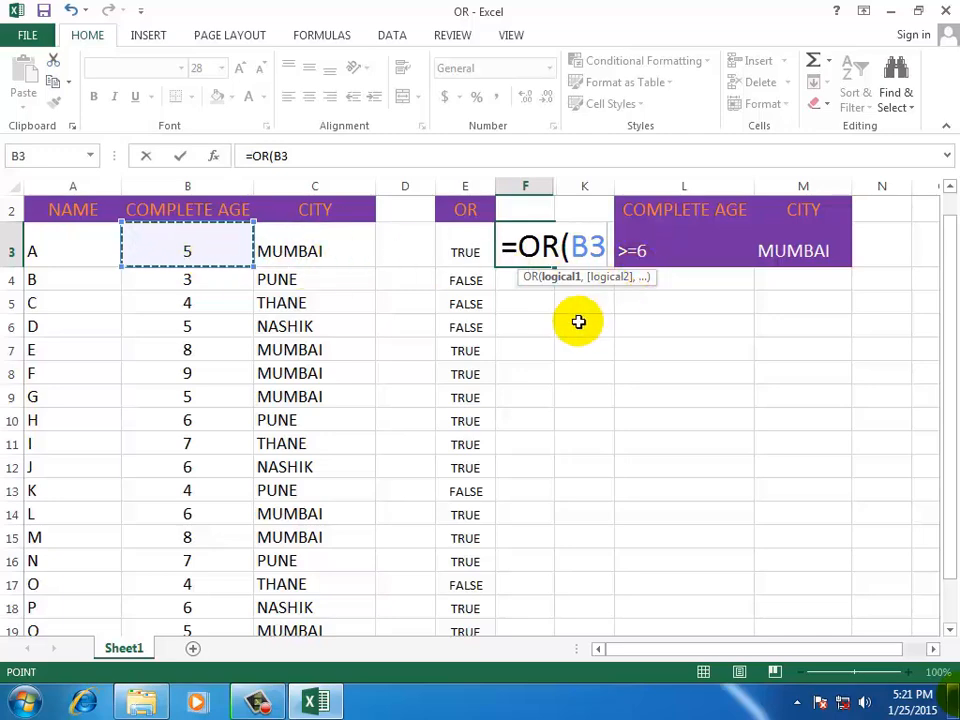
{"action": "type", "text": ">="}
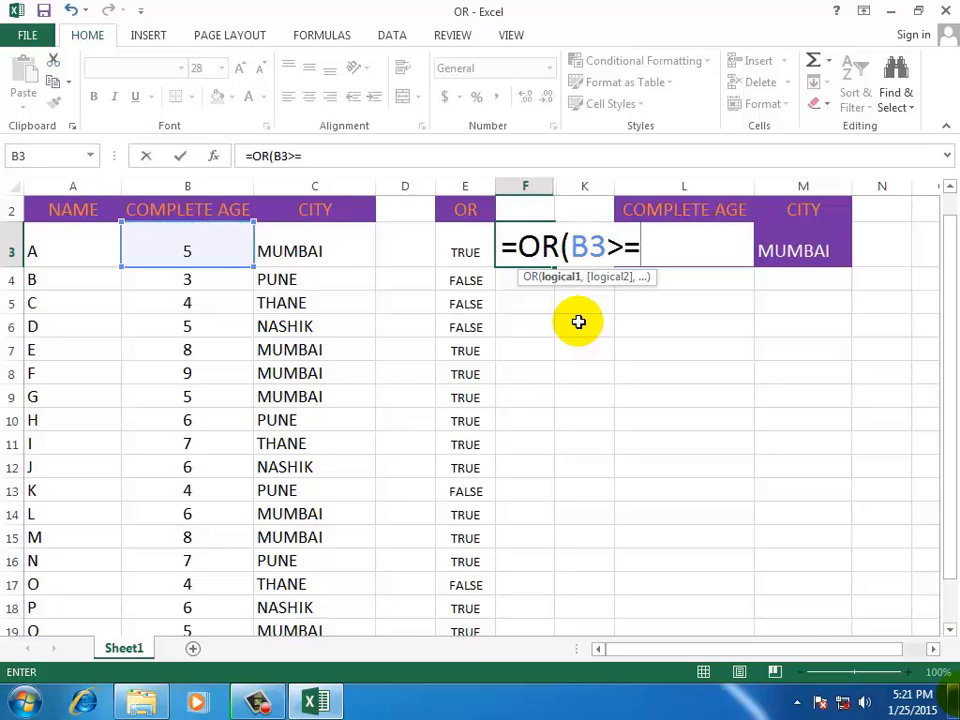
{"action": "type", "text": "6"}
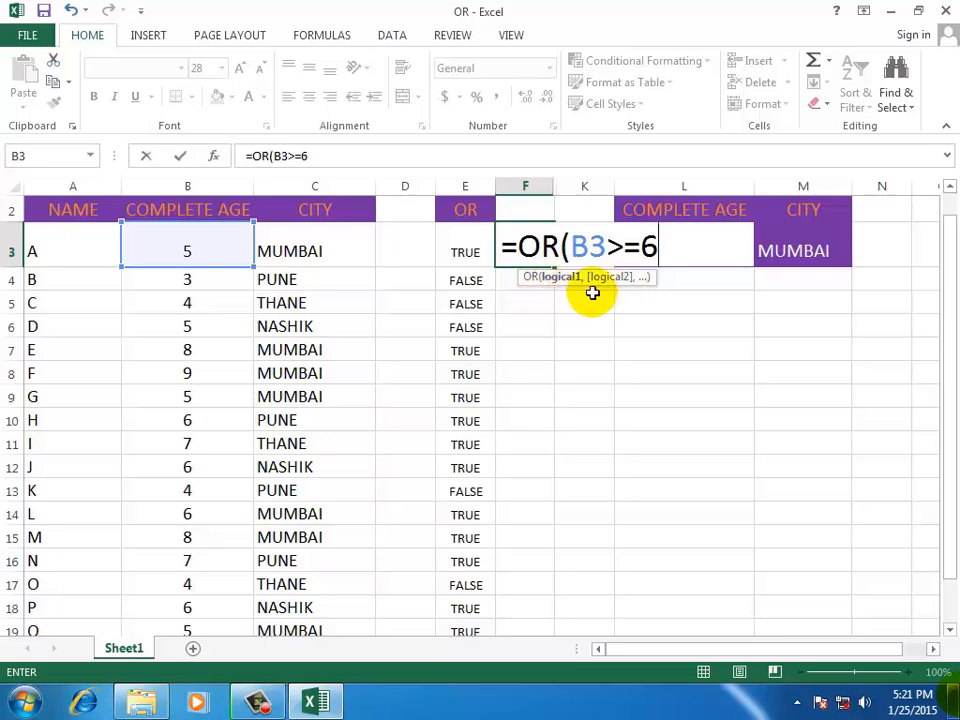
{"action": "type", "text": ","}
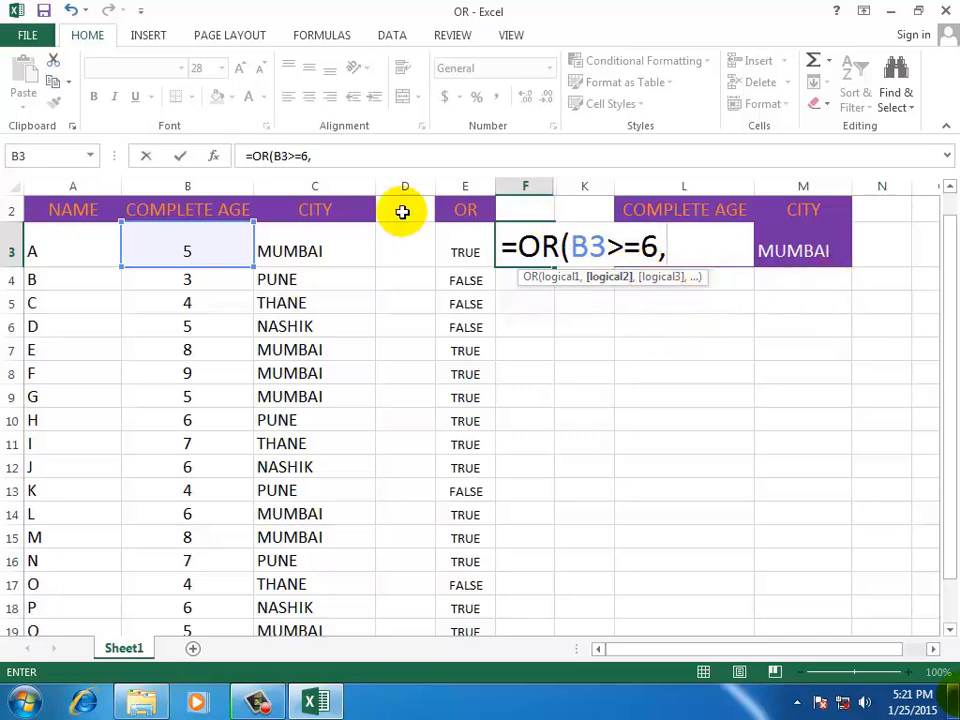
{"action": "left_click", "coordinate": [312, 249]}
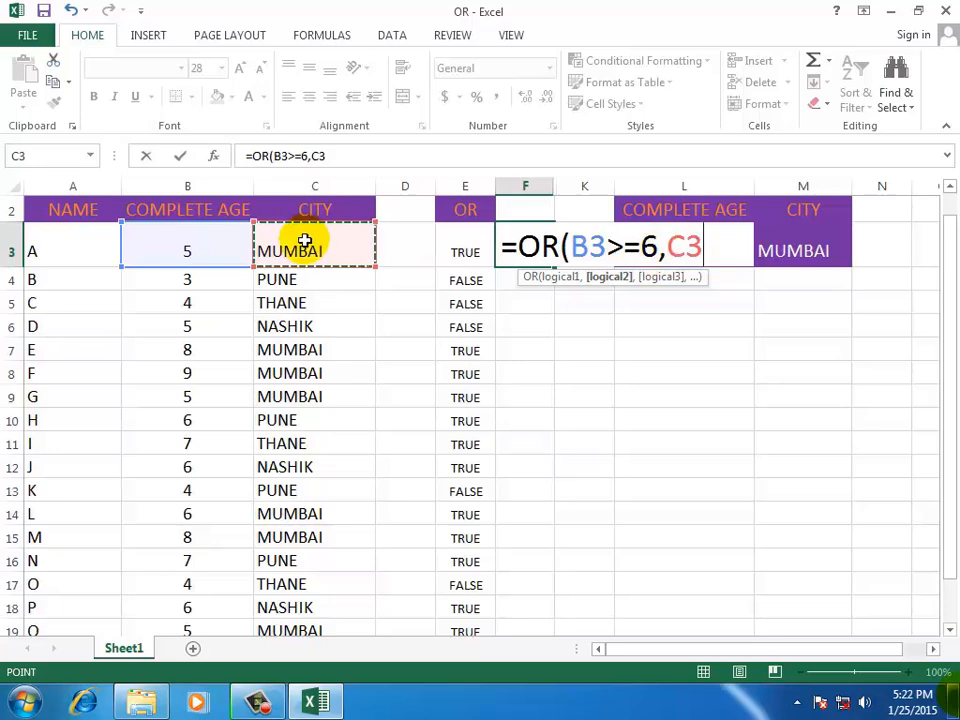
{"action": "type", "text": "="}
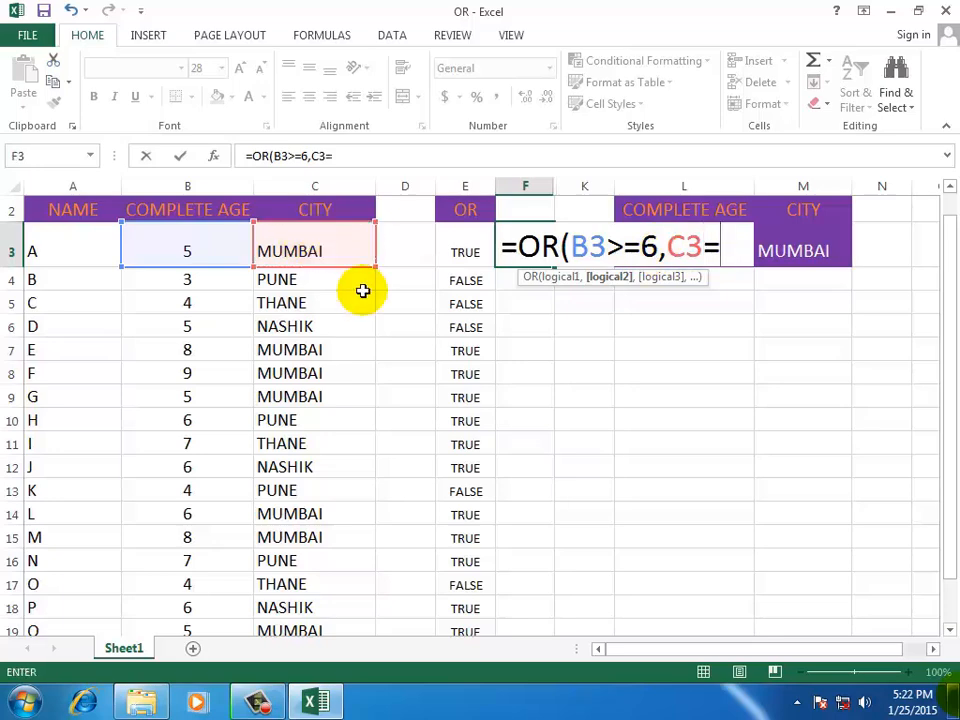
{"action": "type", "text": "\"MUMB"}
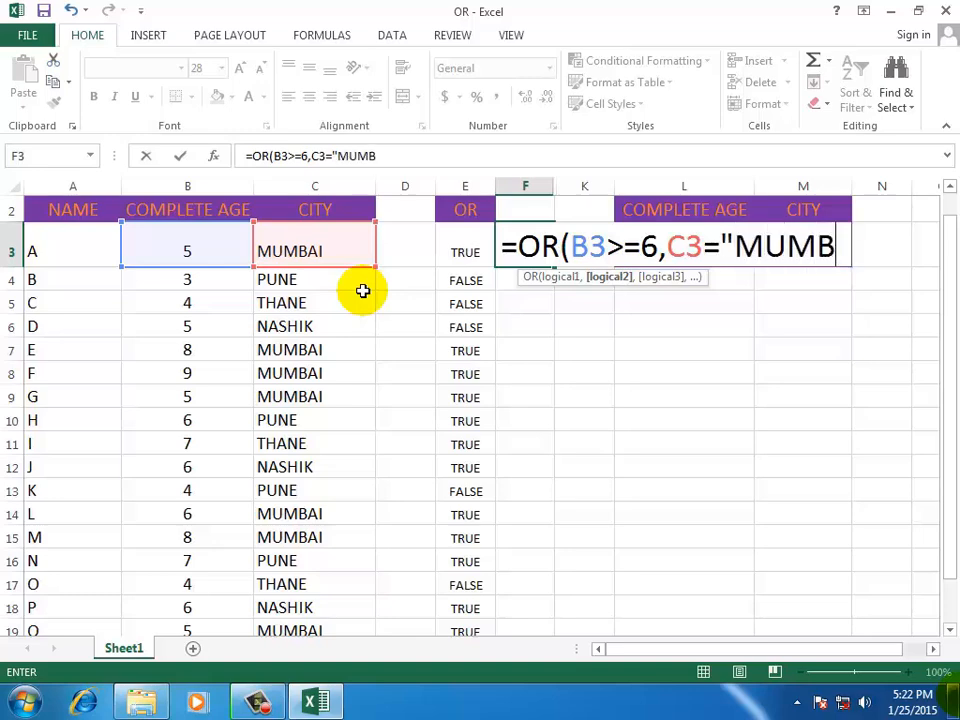
{"action": "type", "text": "AI"}
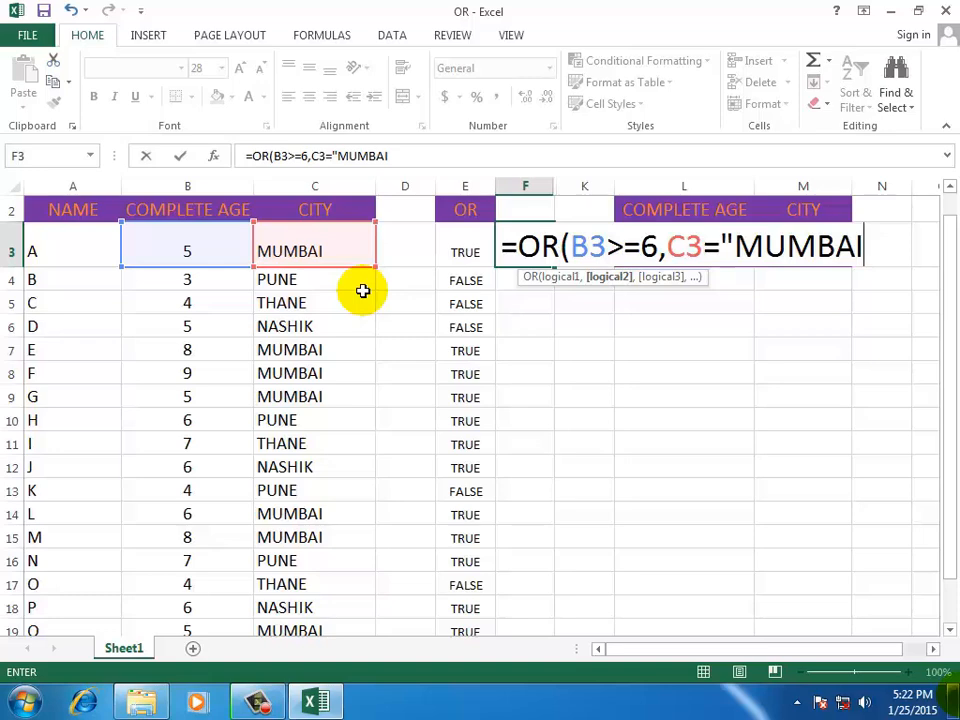
{"action": "type", "text": "\""}
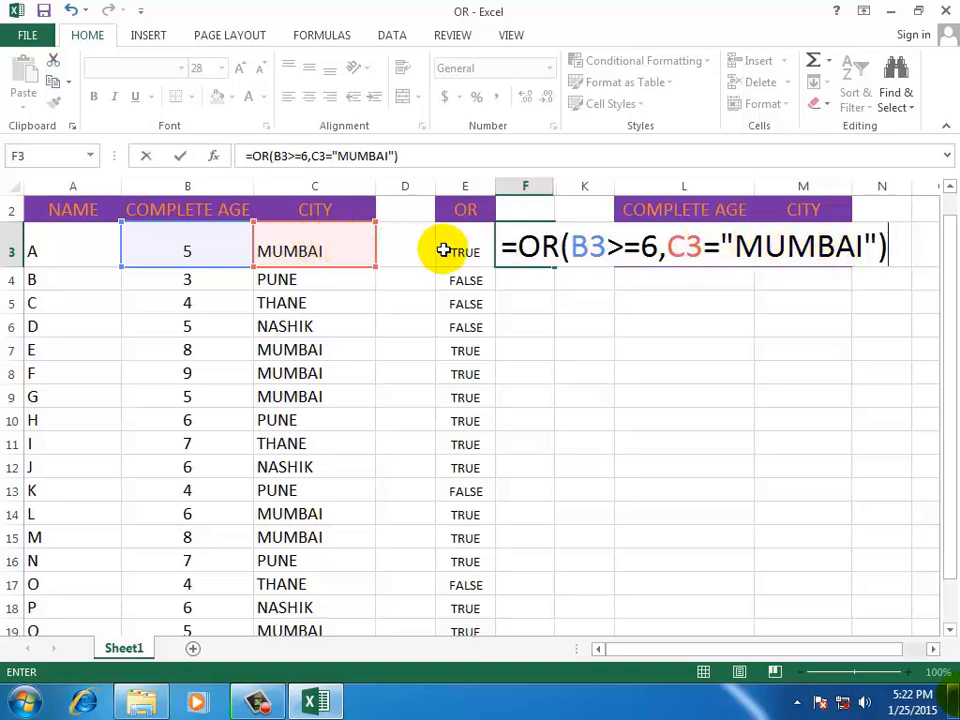
{"action": "key", "text": "Return"}
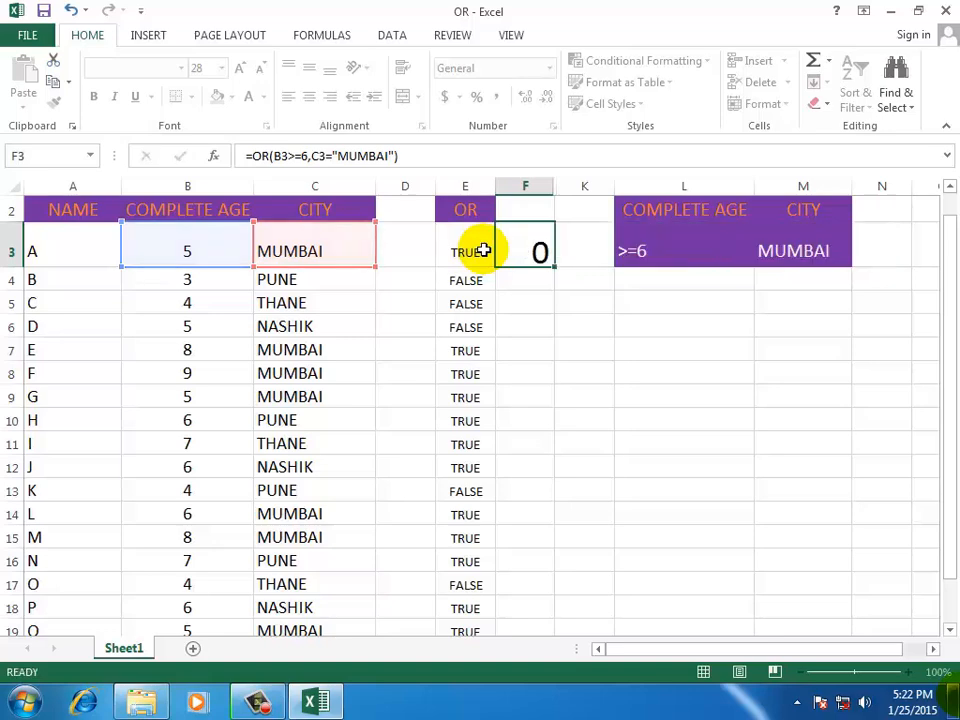
Widen column F enough to show the F3 result in full, and compare it with the city and age in row 3
{"action": "left_click", "coordinate": [525, 247]}
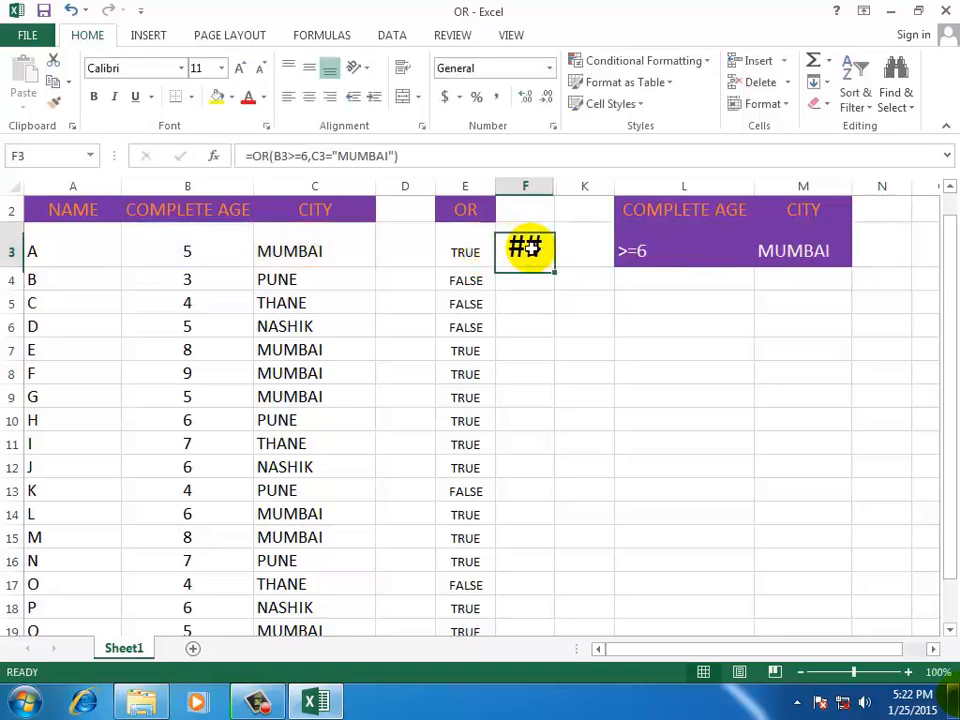
{"action": "left_click_drag", "start_coordinate": [552, 184], "coordinate": [602, 184]}
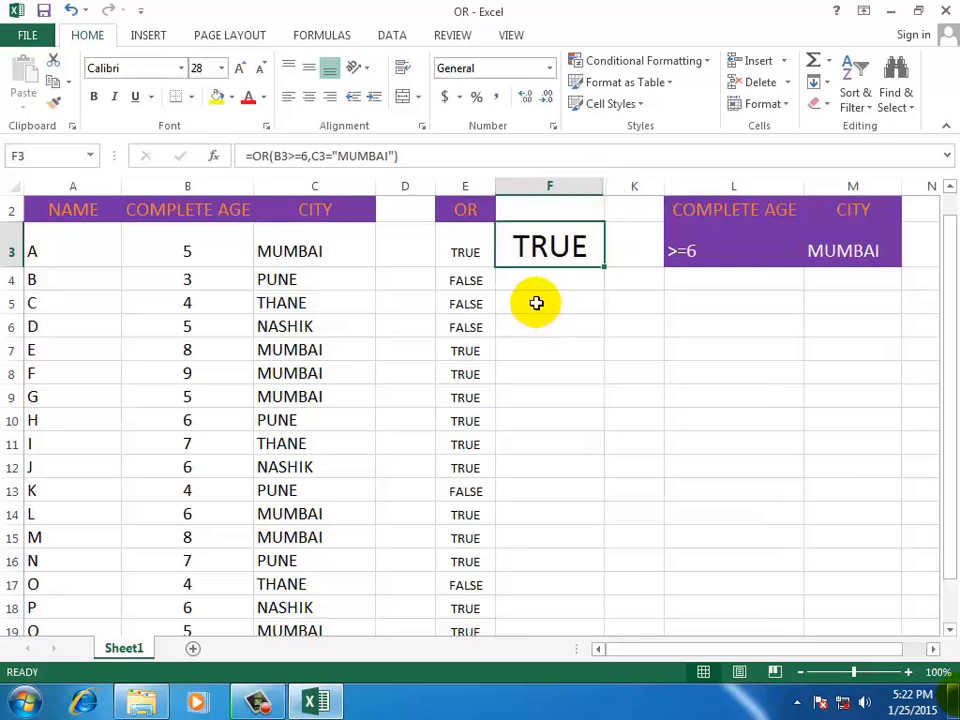
{"action": "left_click", "coordinate": [287, 257]}
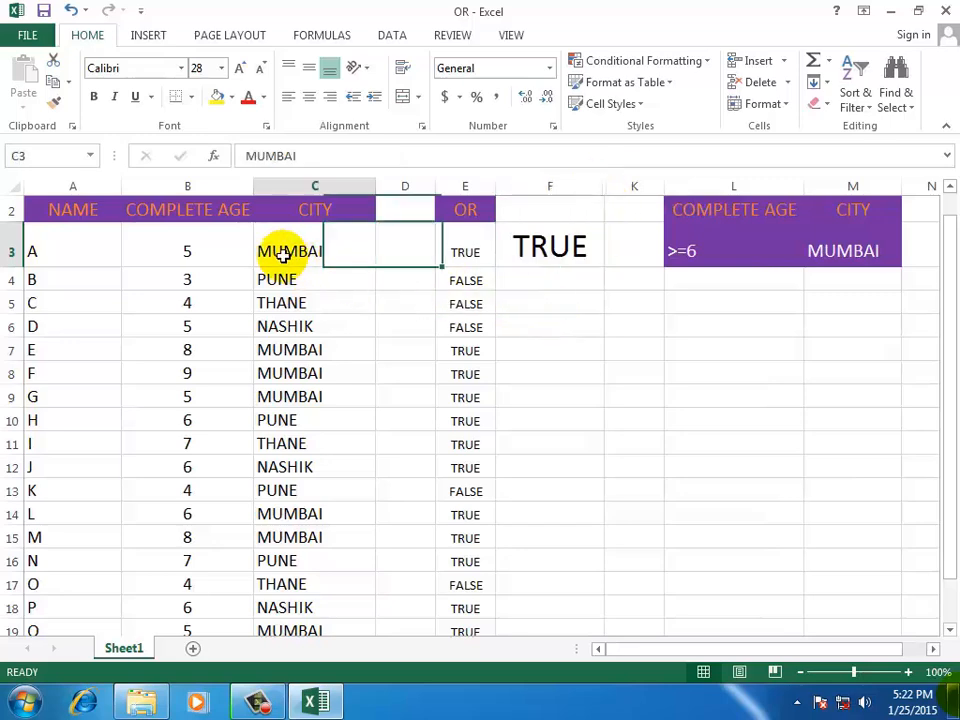
{"action": "left_click", "coordinate": [159, 255]}
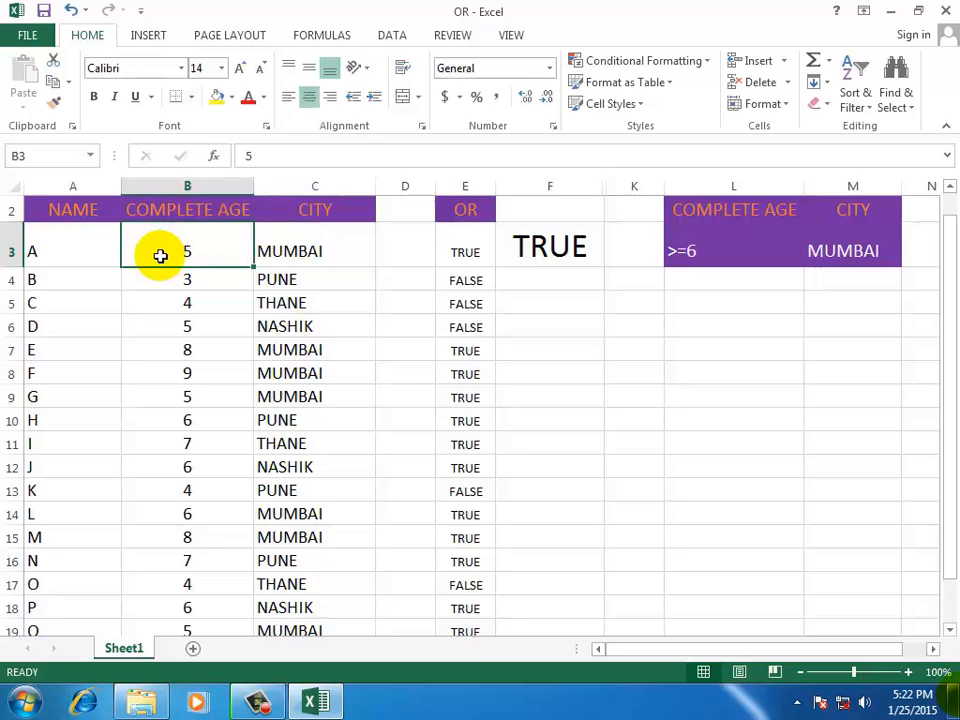
Fill the OR formula from F3 down column F to row 20, and return to the start of the sheet
{"action": "left_click", "coordinate": [520, 245]}
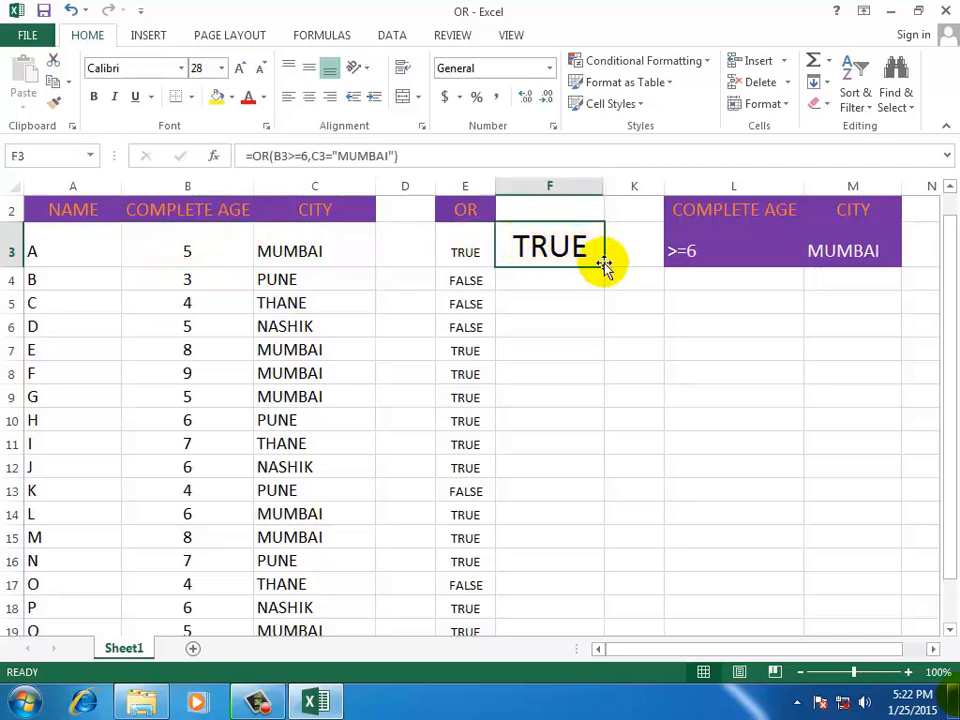
{"action": "left_click_drag", "start_coordinate": [605, 270], "coordinate": [597, 590]}
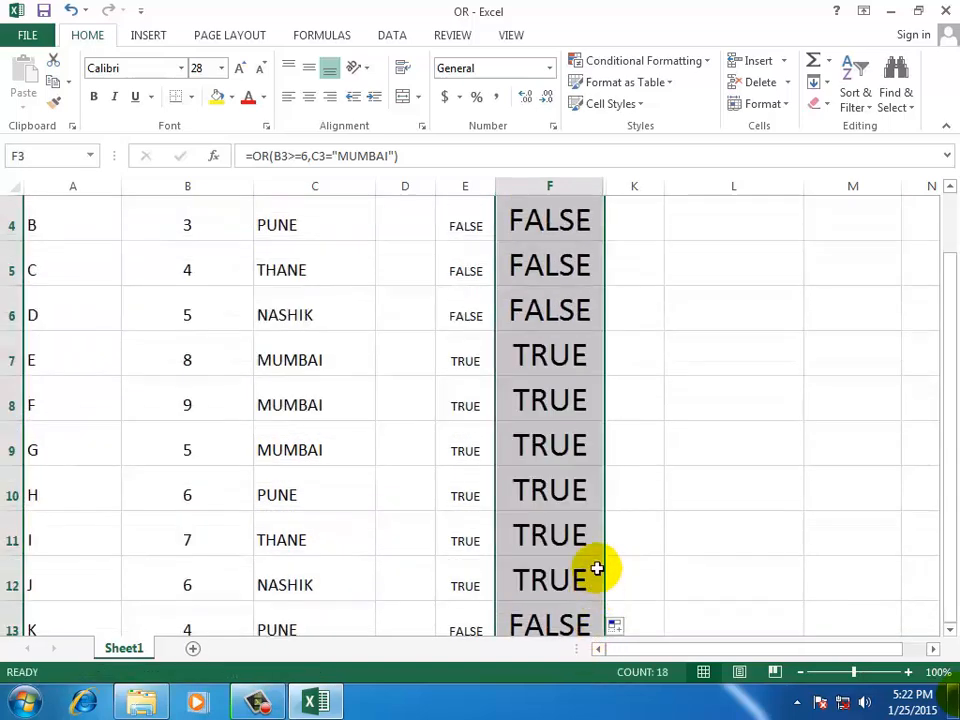
{"action": "left_click", "coordinate": [719, 335]}
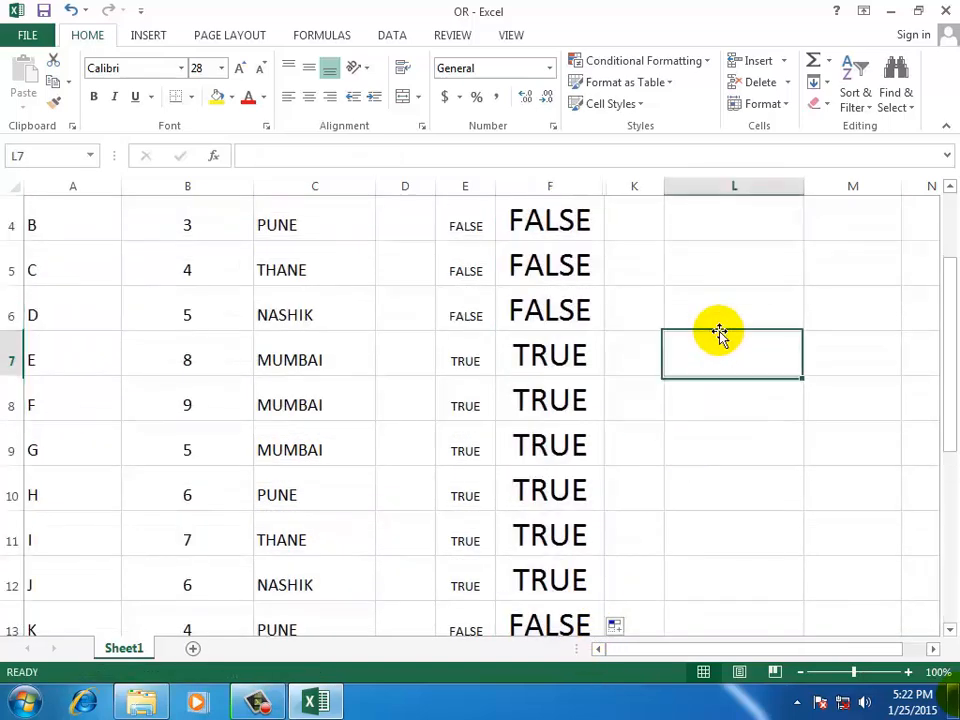
{"action": "left_click", "coordinate": [950, 187]}
{"action": "left_click", "coordinate": [950, 187]}
{"action": "left_click", "coordinate": [950, 187]}
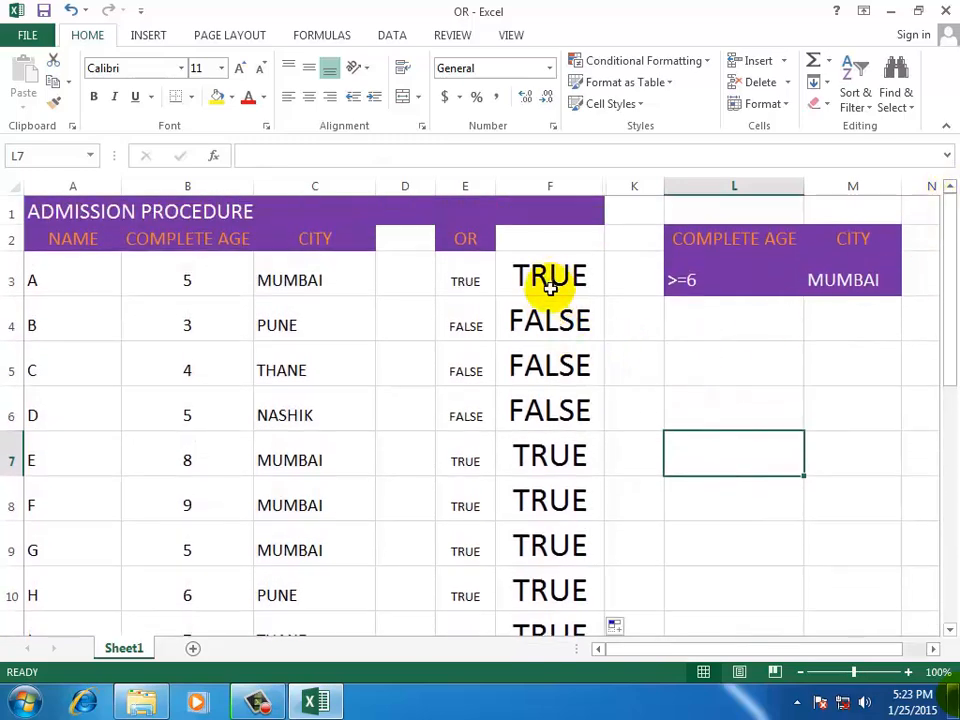
Check the OR results in F3 and F4 against their ages and cities, and set the complete age in B4 to 6
{"action": "left_click", "coordinate": [546, 287]}
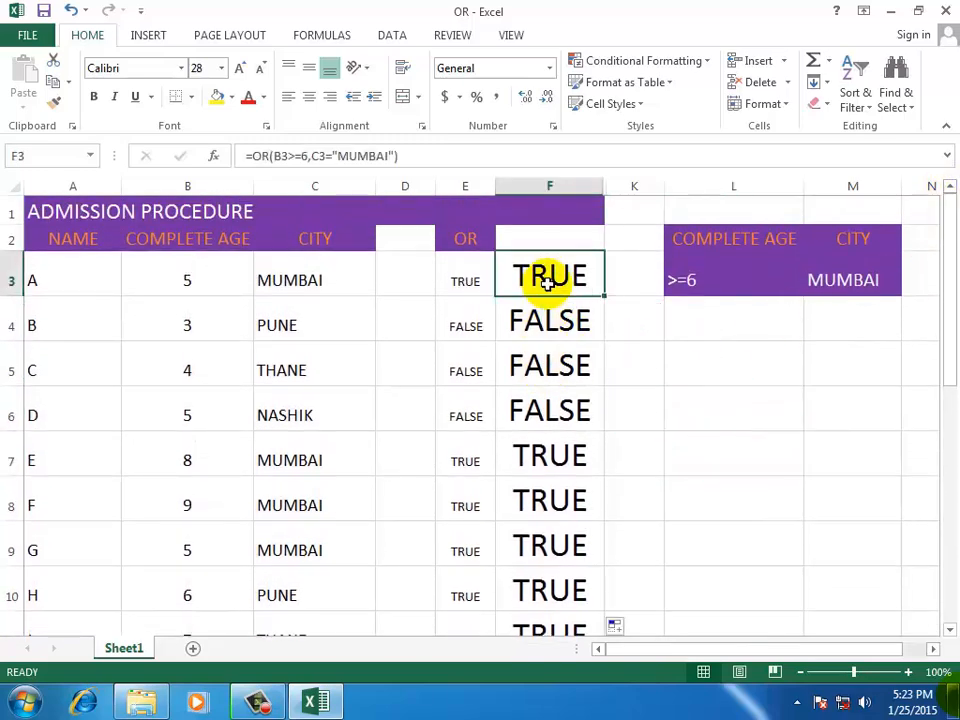
{"action": "left_click", "coordinate": [290, 282]}
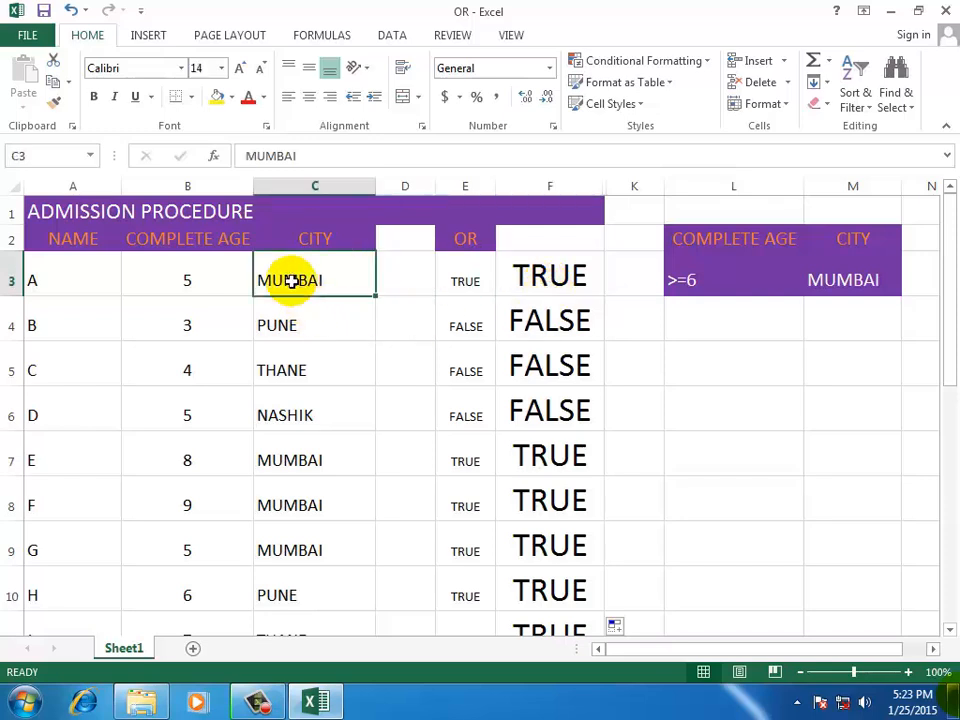
{"action": "left_click", "coordinate": [551, 322]}
{"action": "left_click", "coordinate": [178, 324]}
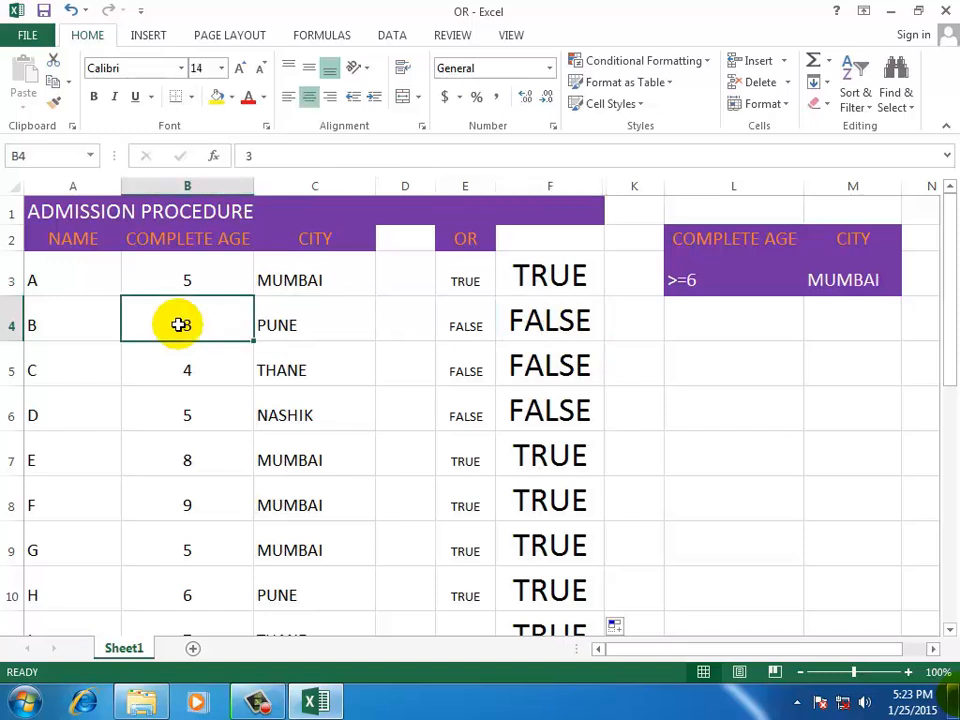
{"action": "left_click", "coordinate": [290, 325]}
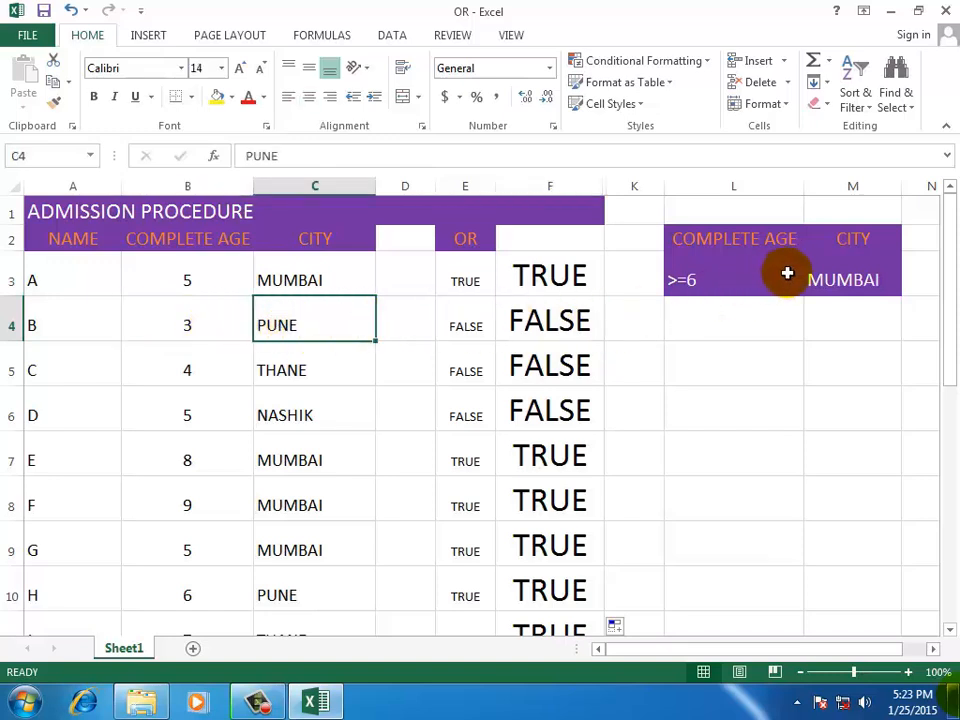
{"action": "left_click", "coordinate": [212, 325]}
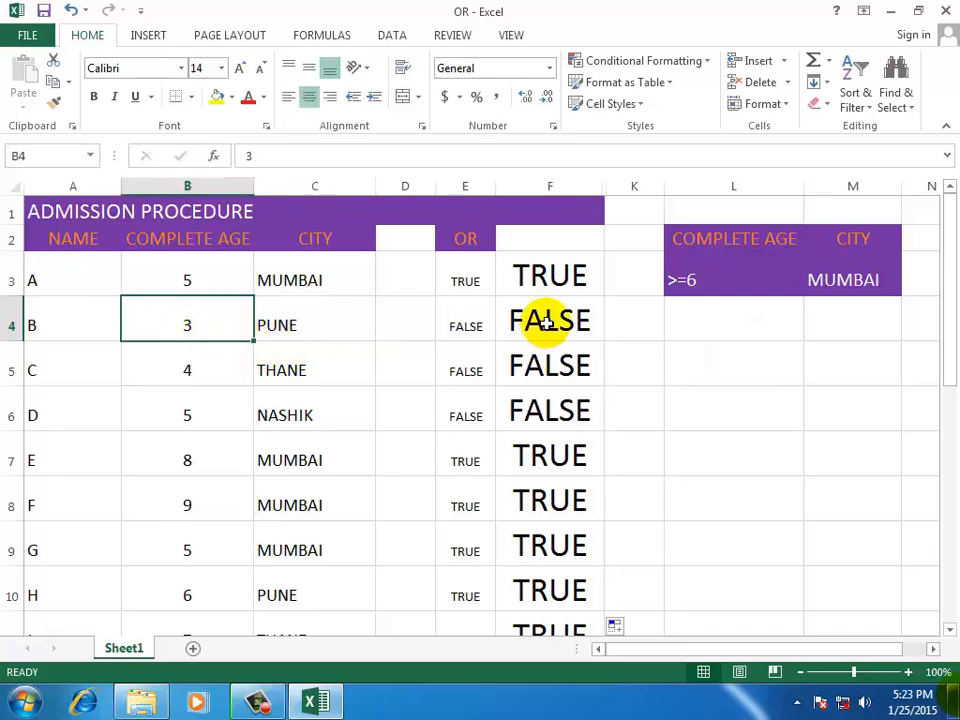
{"action": "type", "text": "6"}
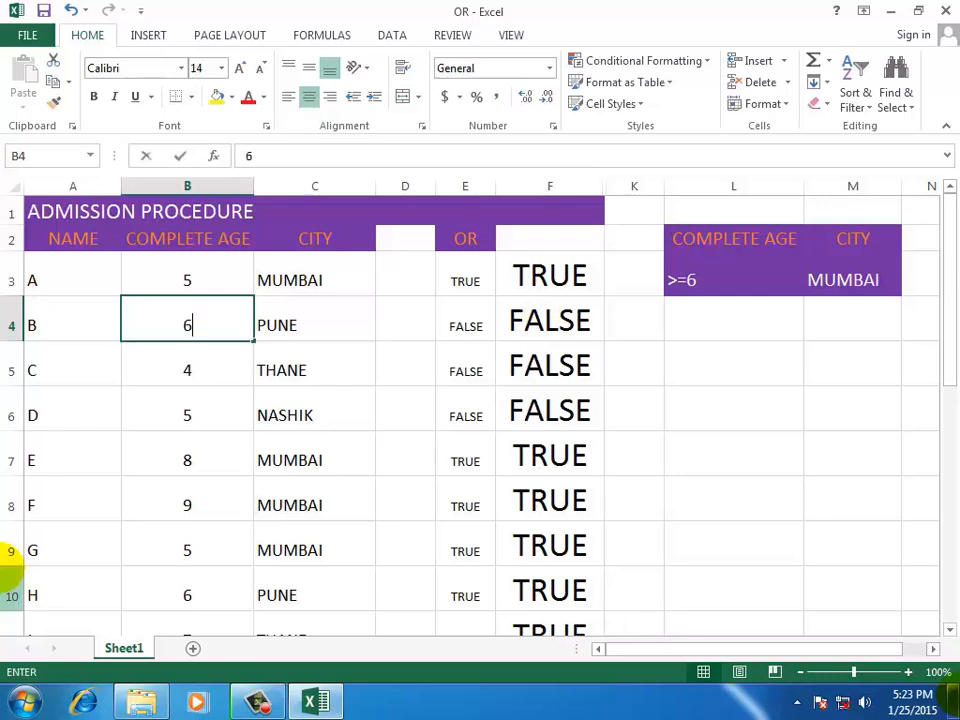
{"action": "key", "text": "Return"}
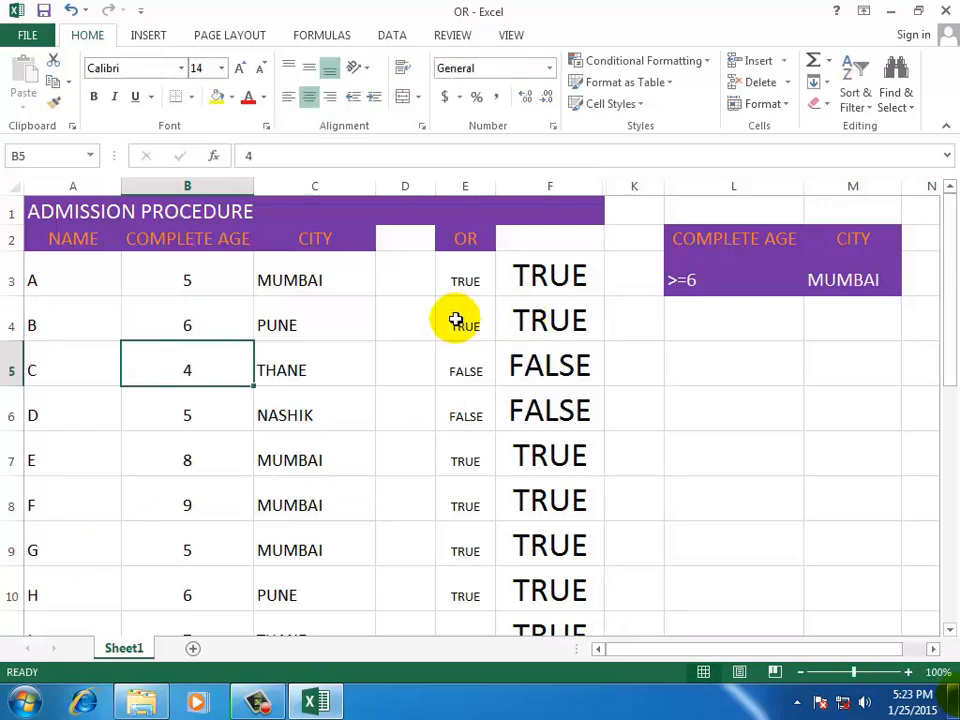
Set the city in C4 to MUMBAI and recheck the age, city and OR result in row 4
{"action": "left_click", "coordinate": [184, 320]}
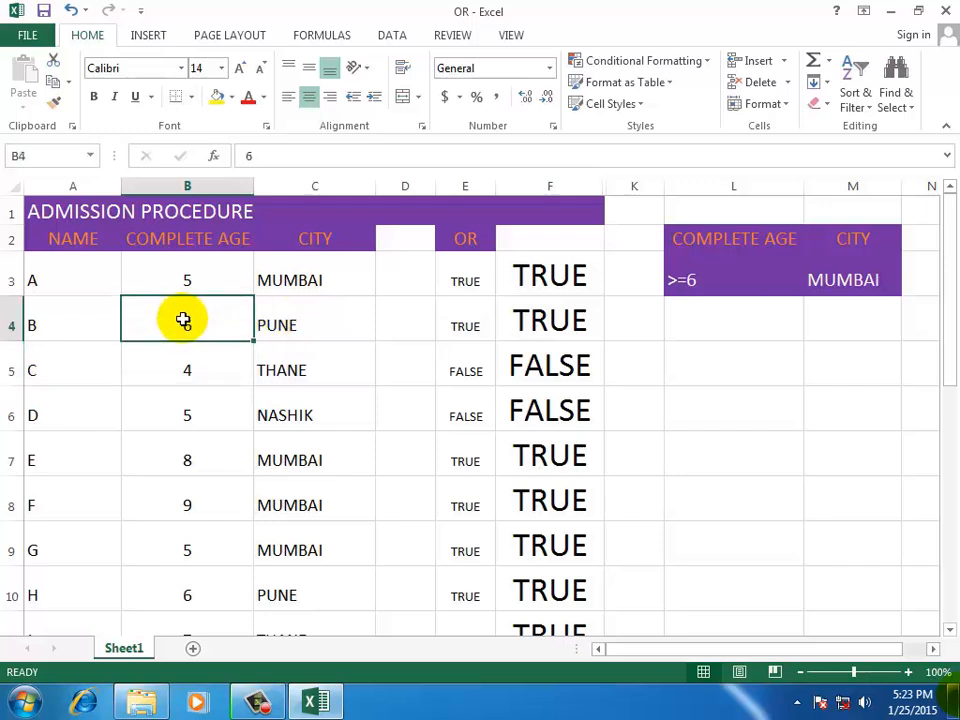
{"action": "left_click", "coordinate": [331, 320]}
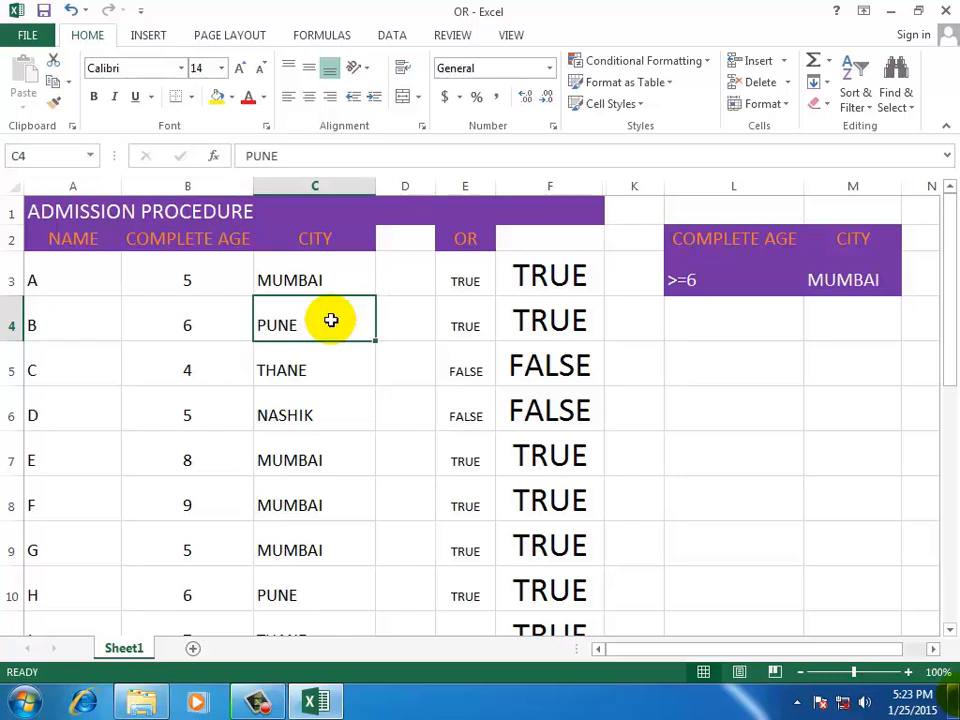
{"action": "type", "text": "M"}
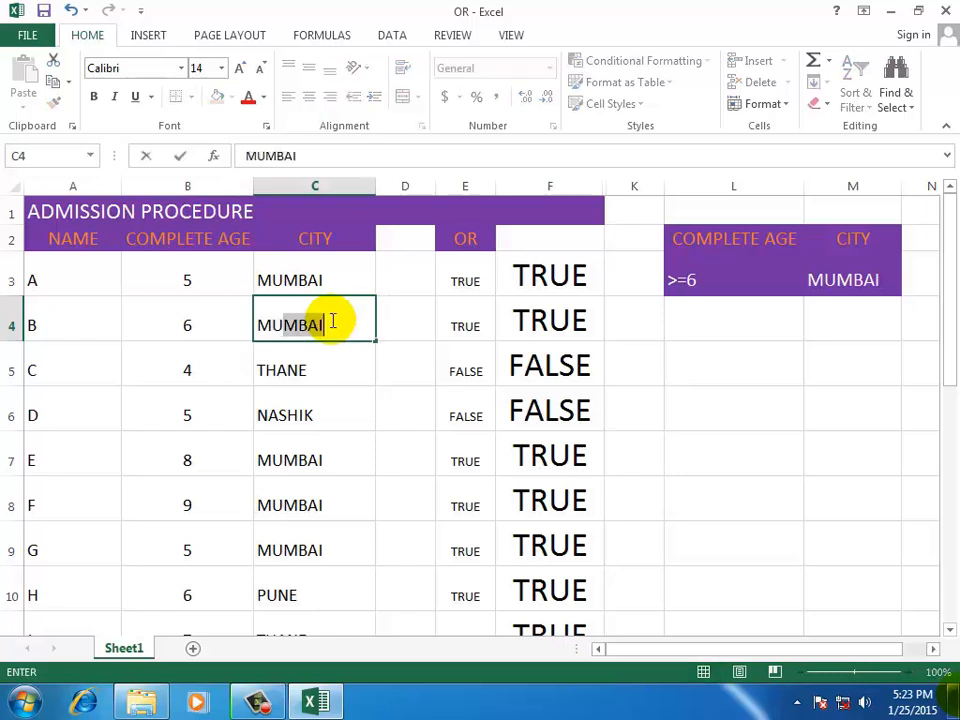
{"action": "type", "text": "UM"}
{"action": "key", "text": "Return"}
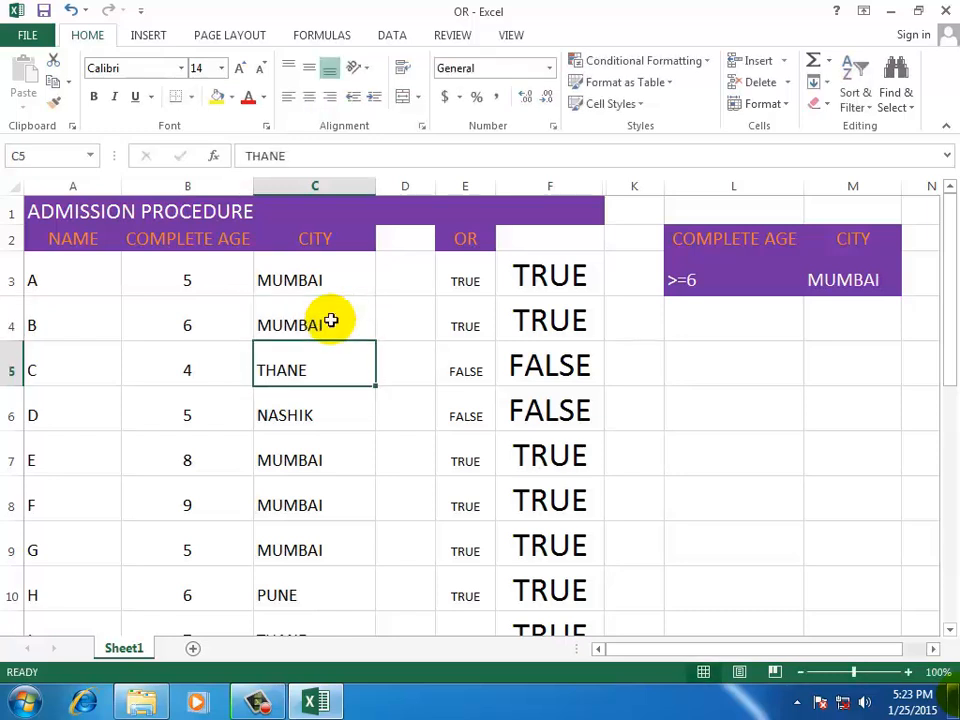
{"action": "left_click", "coordinate": [219, 321]}
{"action": "left_click", "coordinate": [317, 320]}
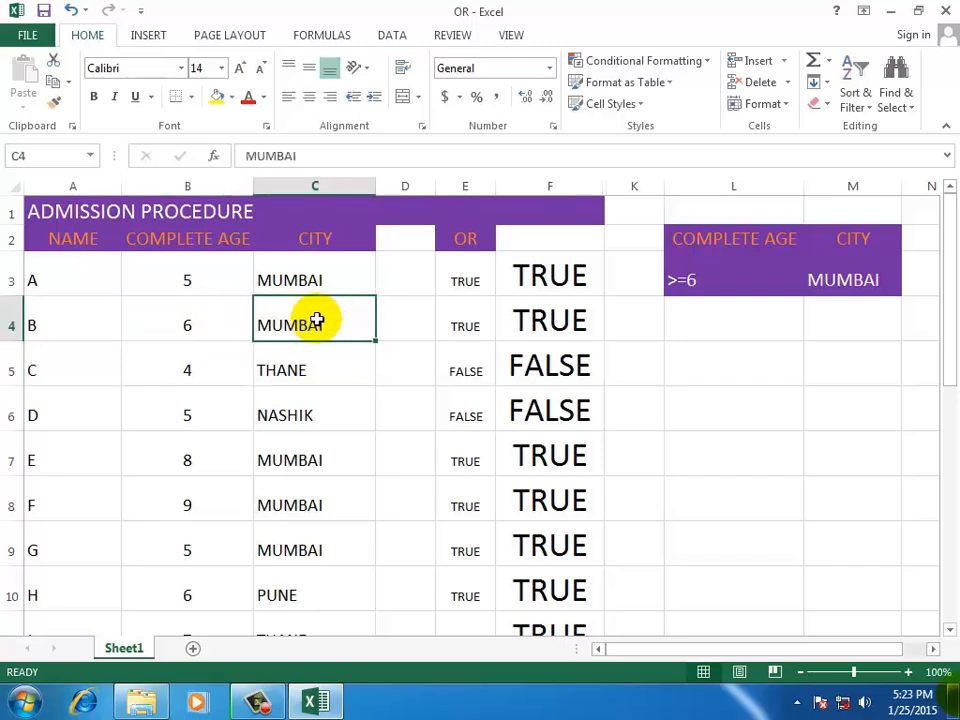
{"action": "left_click", "coordinate": [186, 318]}
{"action": "left_click", "coordinate": [300, 318]}
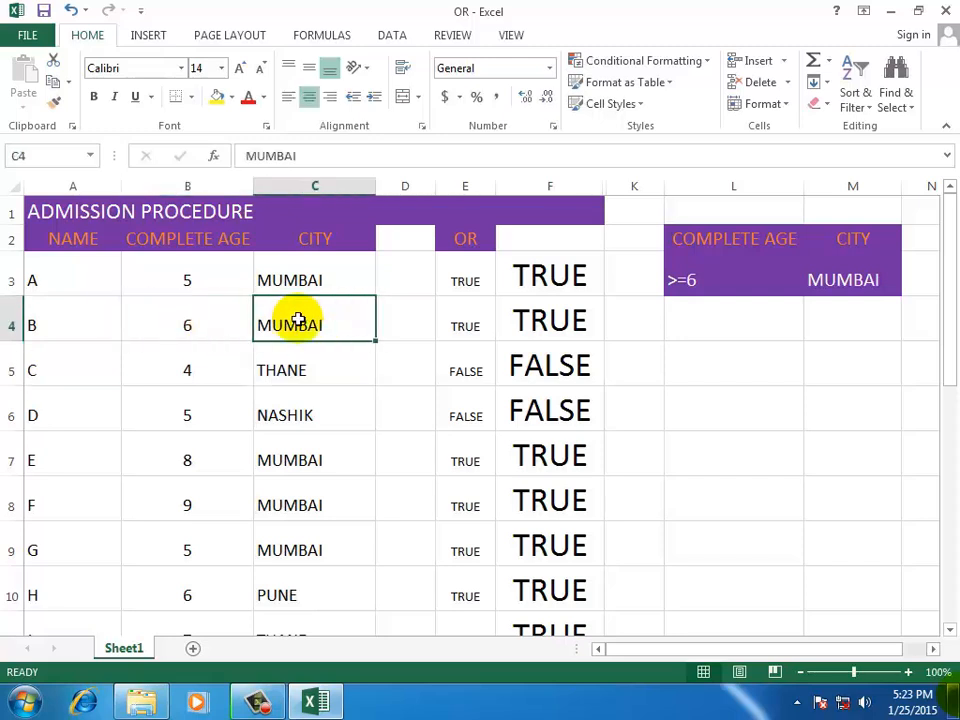
{"action": "left_click", "coordinate": [552, 316]}
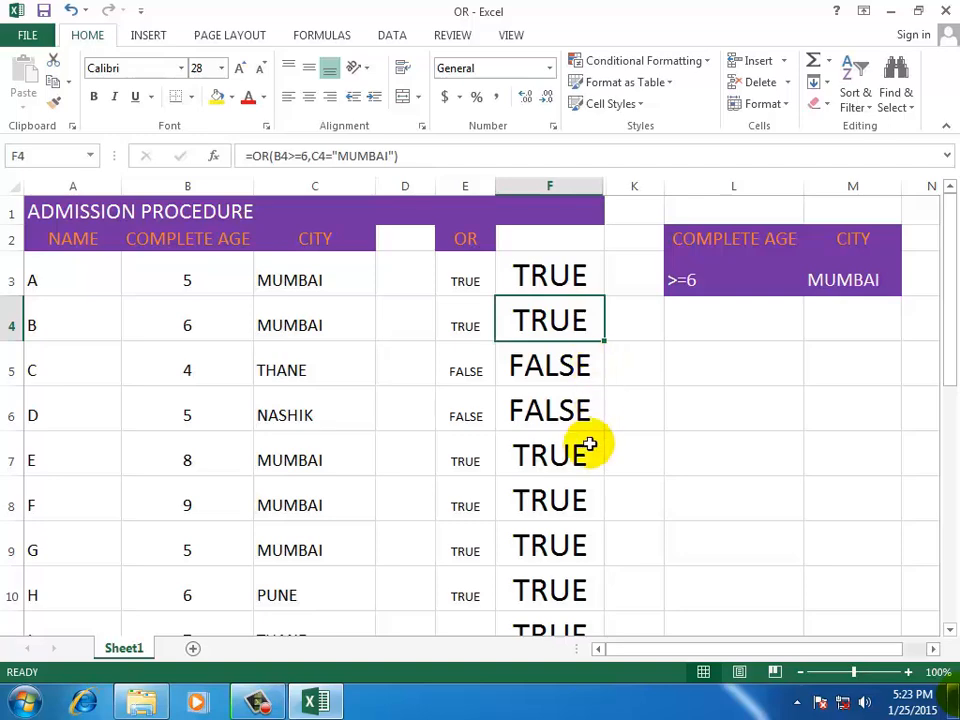
{"action": "mouse_move", "coordinate": [259, 705]}
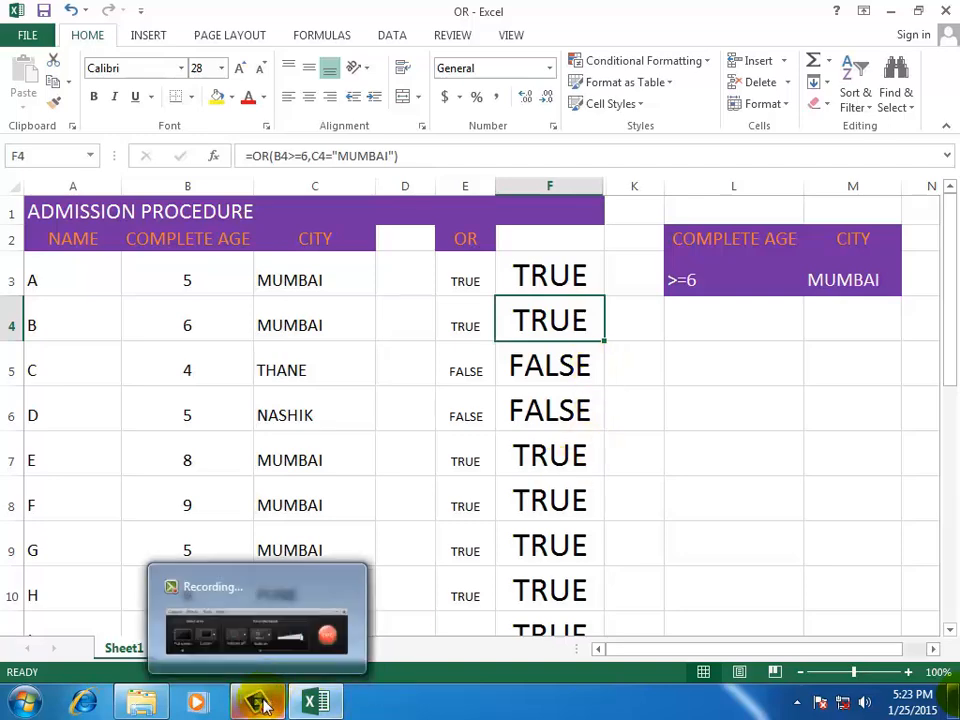
{"action": "left_click", "coordinate": [257, 630]}
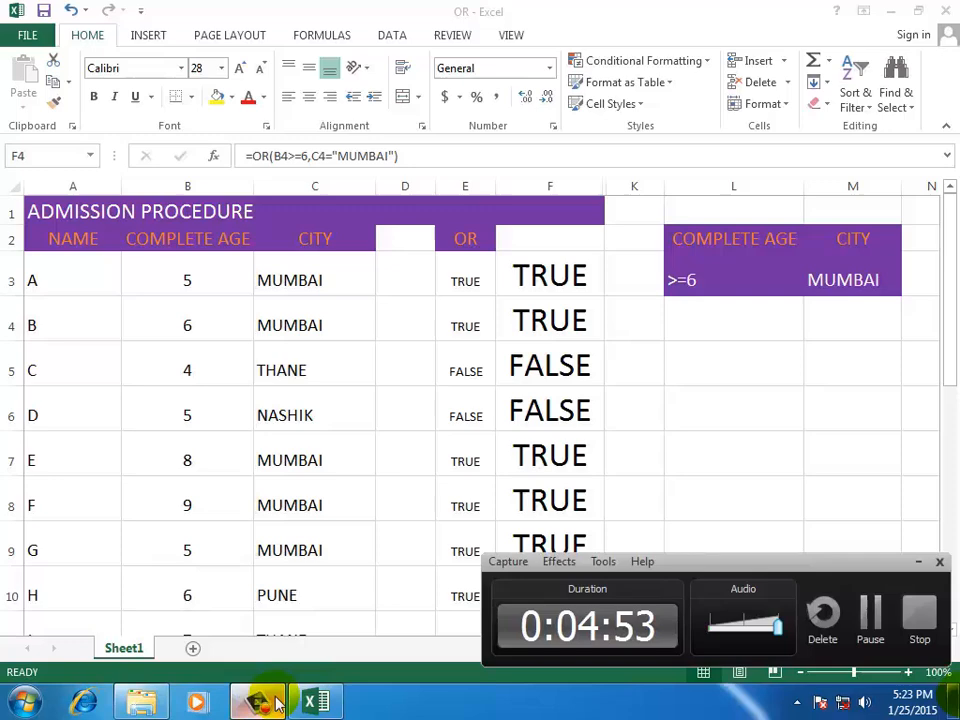
{"action": "left_click", "coordinate": [918, 561]}
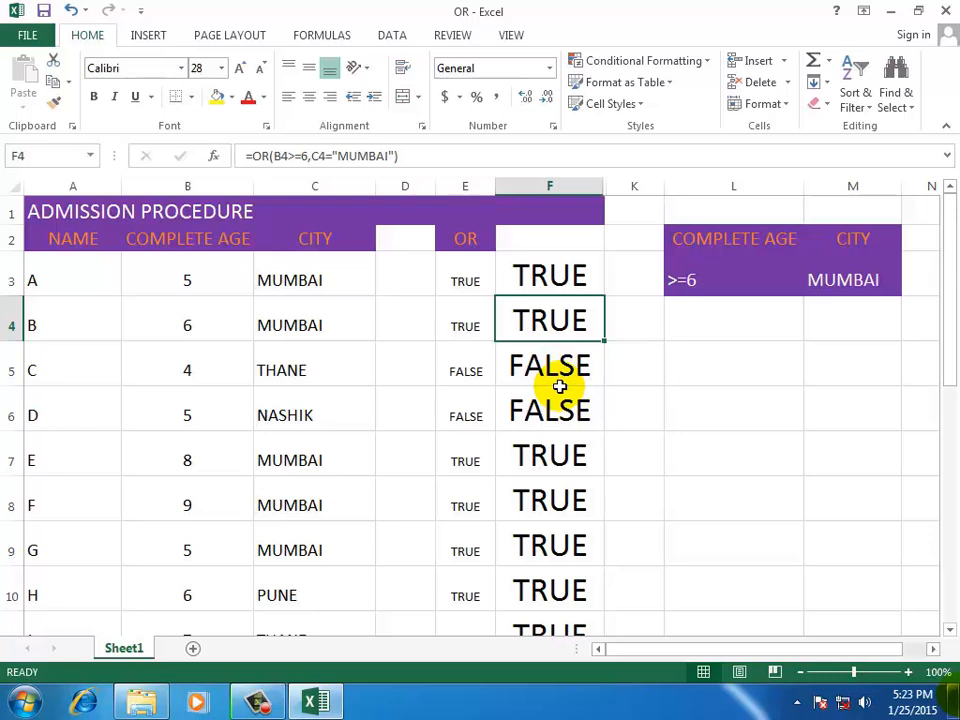
{"action": "left_click", "coordinate": [537, 276]}
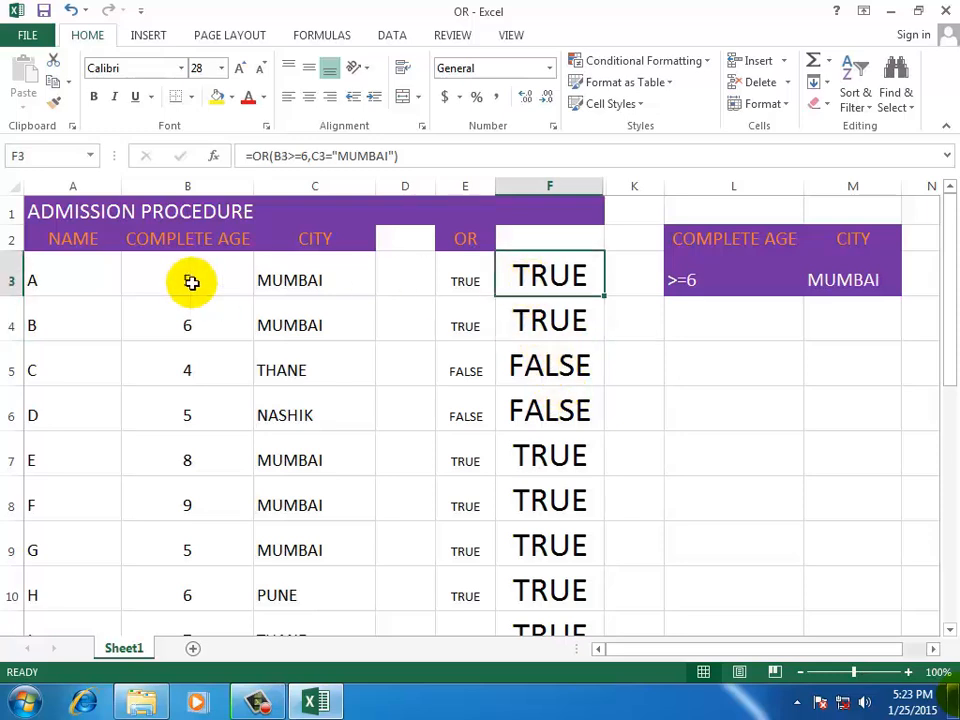